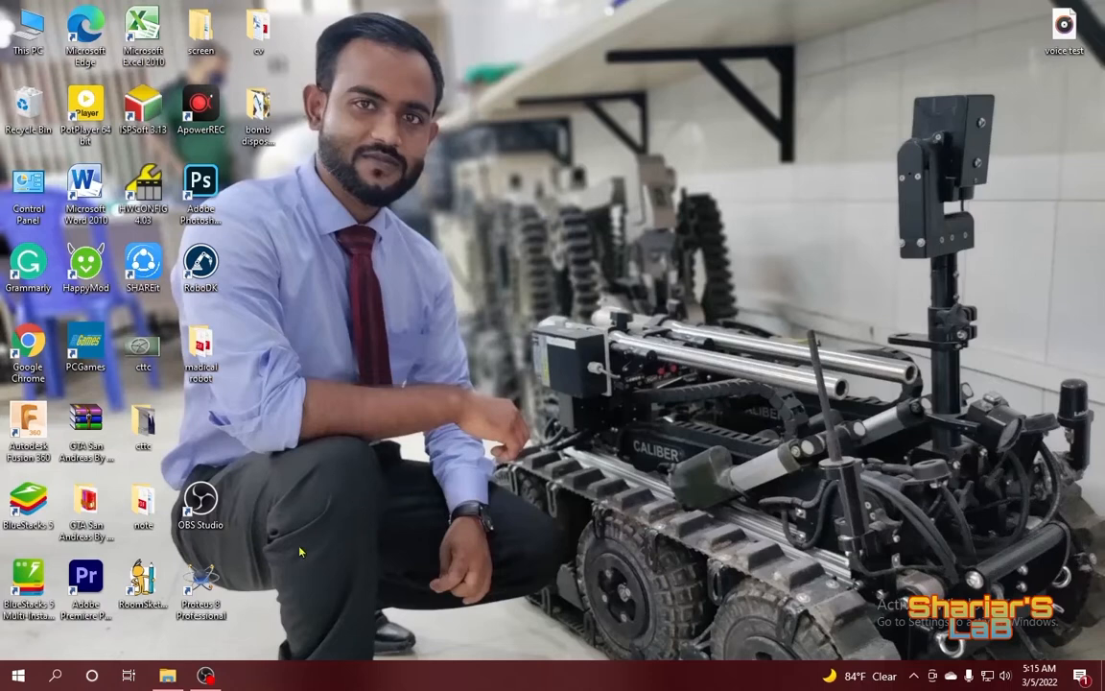
Step: Open Proteus 8 Professional and start a new project named "ac to dc converter", replacing the existing project of that name
{"action": "double_click", "coordinate": [202, 583]}
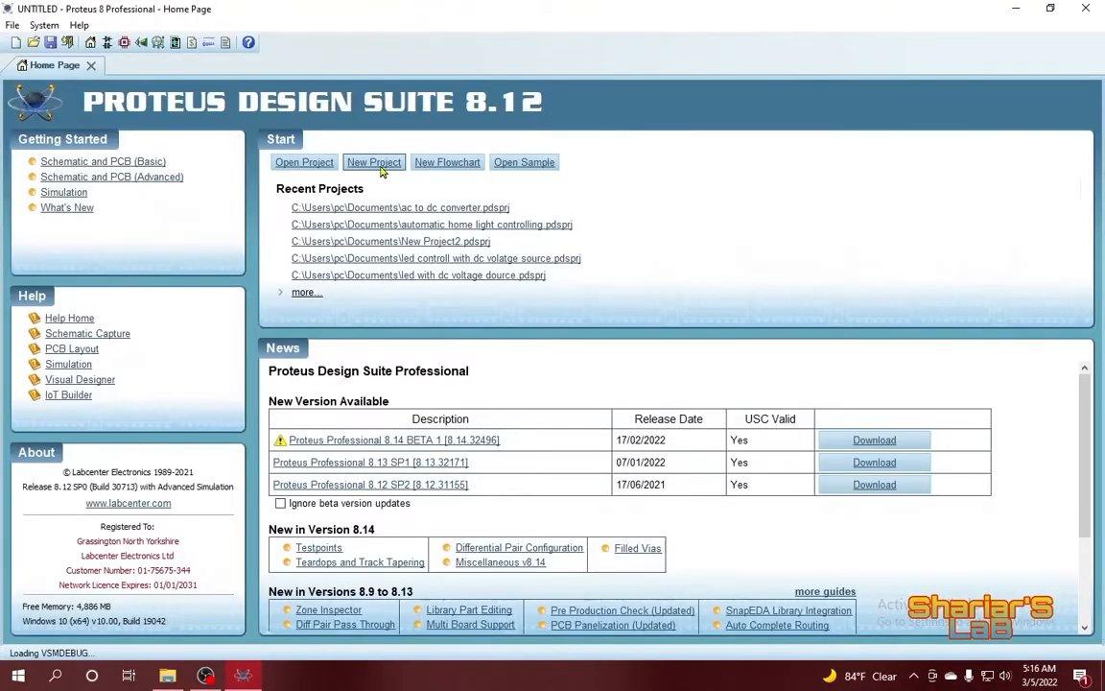
{"action": "left_click", "coordinate": [385, 166]}
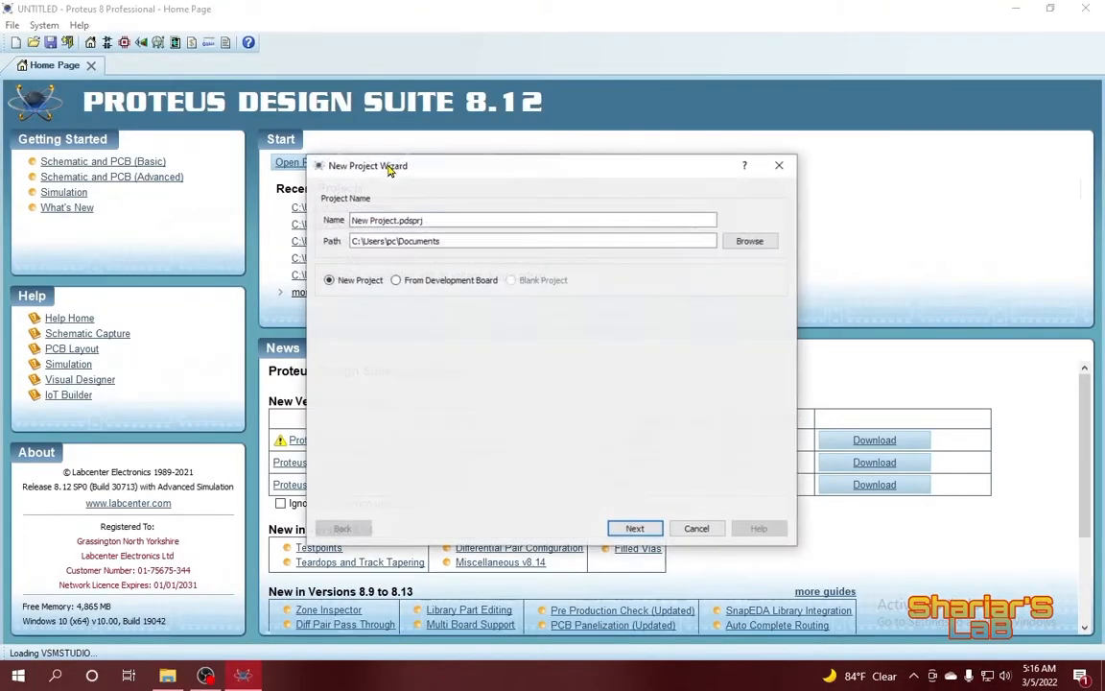
{"action": "key", "text": "BackSpace"}
{"action": "key", "text": "BackSpace"}
{"action": "key", "text": "BackSpace"}
{"action": "key", "text": "BackSpace"}
{"action": "key", "text": "BackSpace"}
{"action": "key", "text": "BackSpace"}
{"action": "key", "text": "BackSpace"}
{"action": "key", "text": "BackSpace"}
{"action": "key", "text": "BackSpace"}
{"action": "key", "text": "BackSpace"}
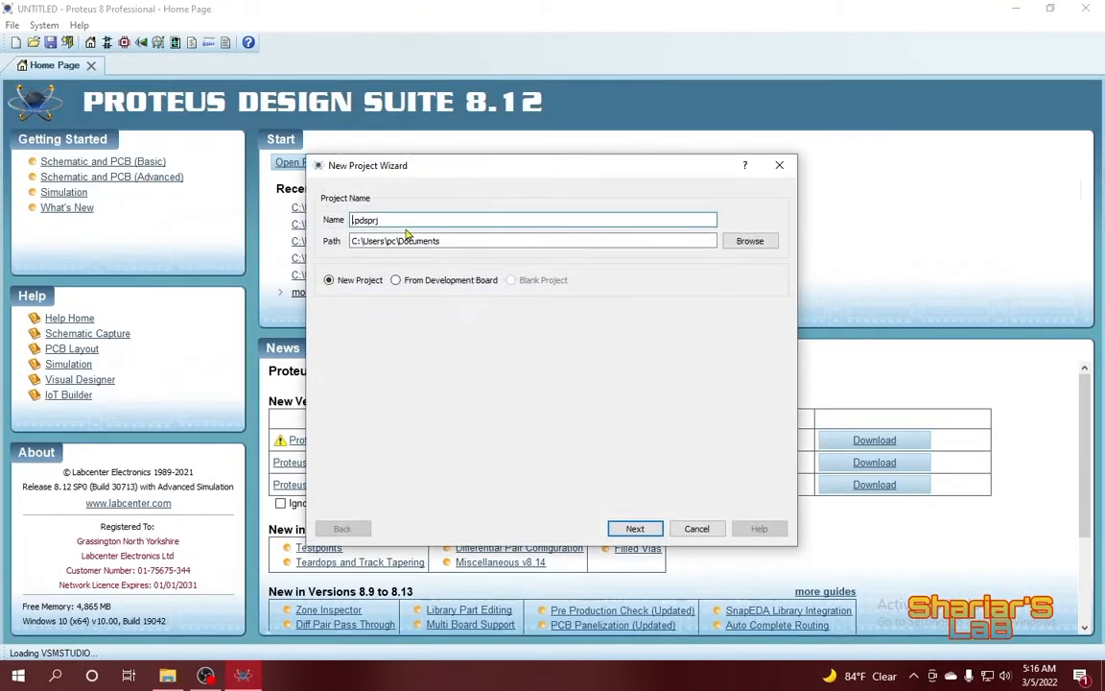
{"action": "type", "text": "ac to dc converter"}
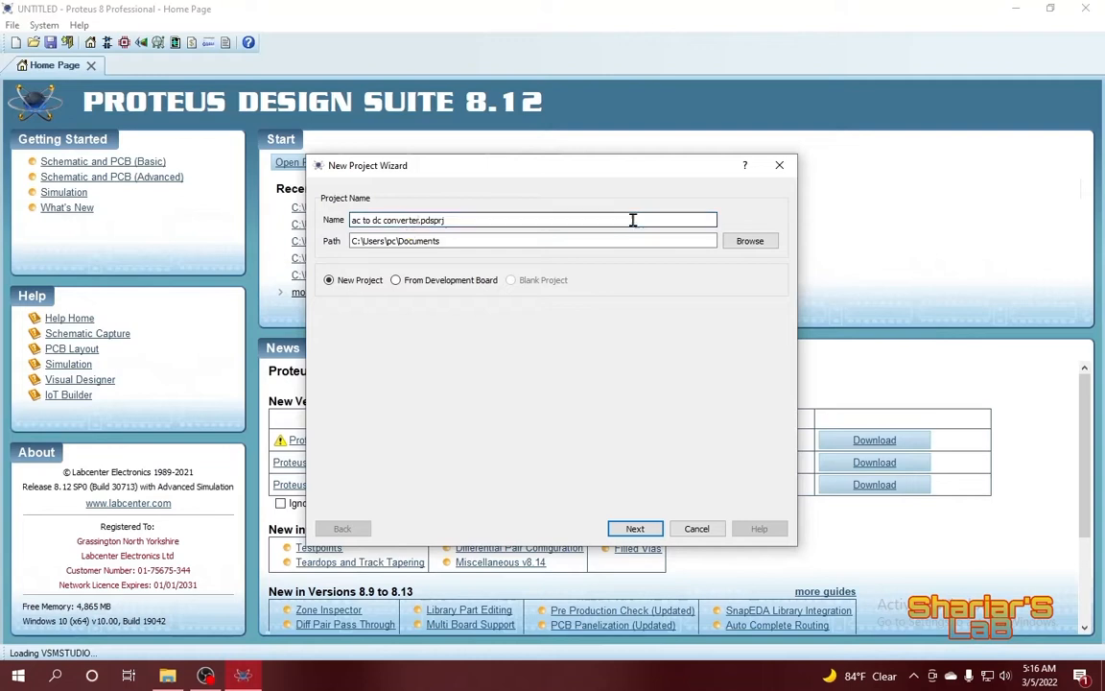
{"action": "left_click", "coordinate": [635, 527]}
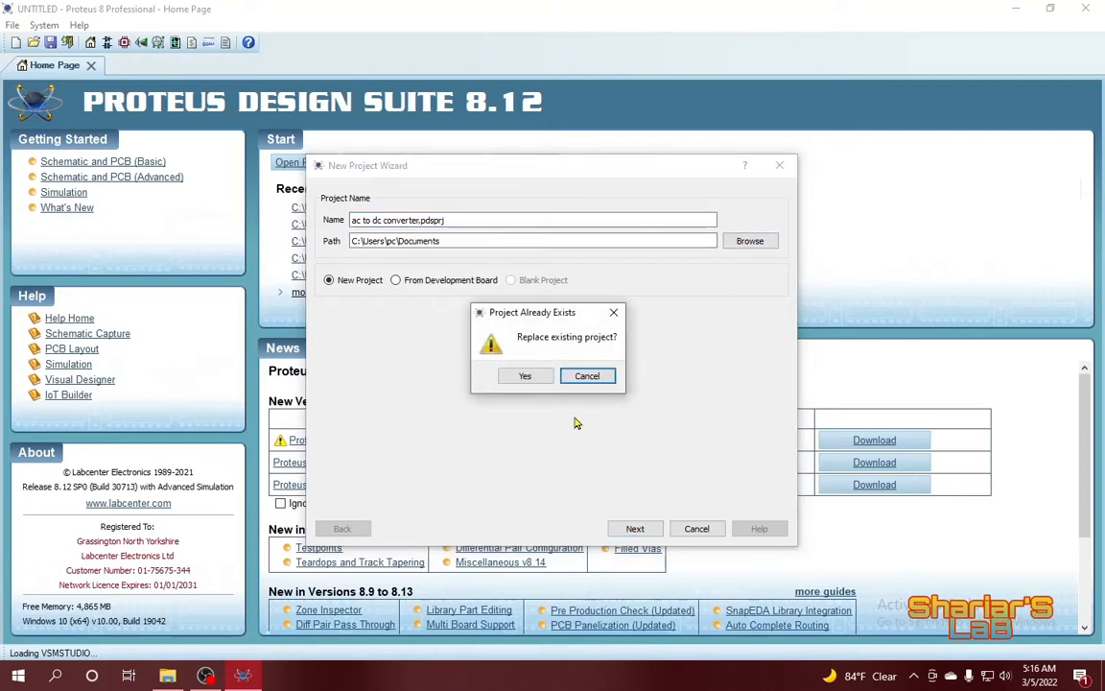
{"action": "left_click", "coordinate": [528, 377]}
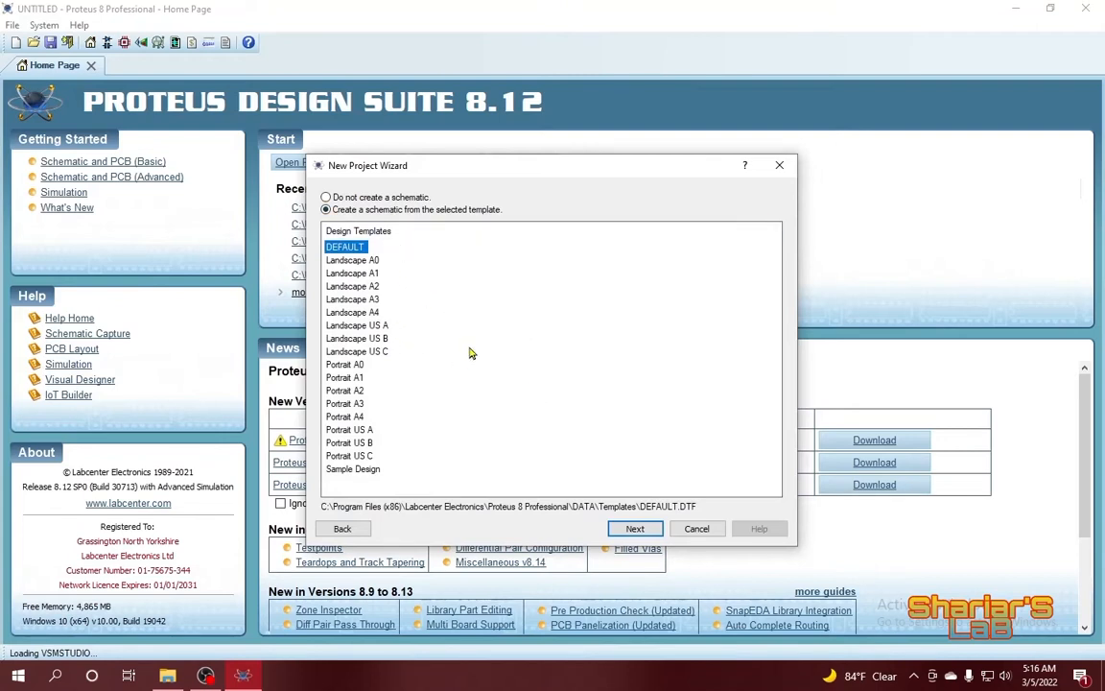
Step: Finish creating the project with the DEFAULT schematic template, no PCB layout and no firmware project
{"action": "left_click", "coordinate": [636, 528]}
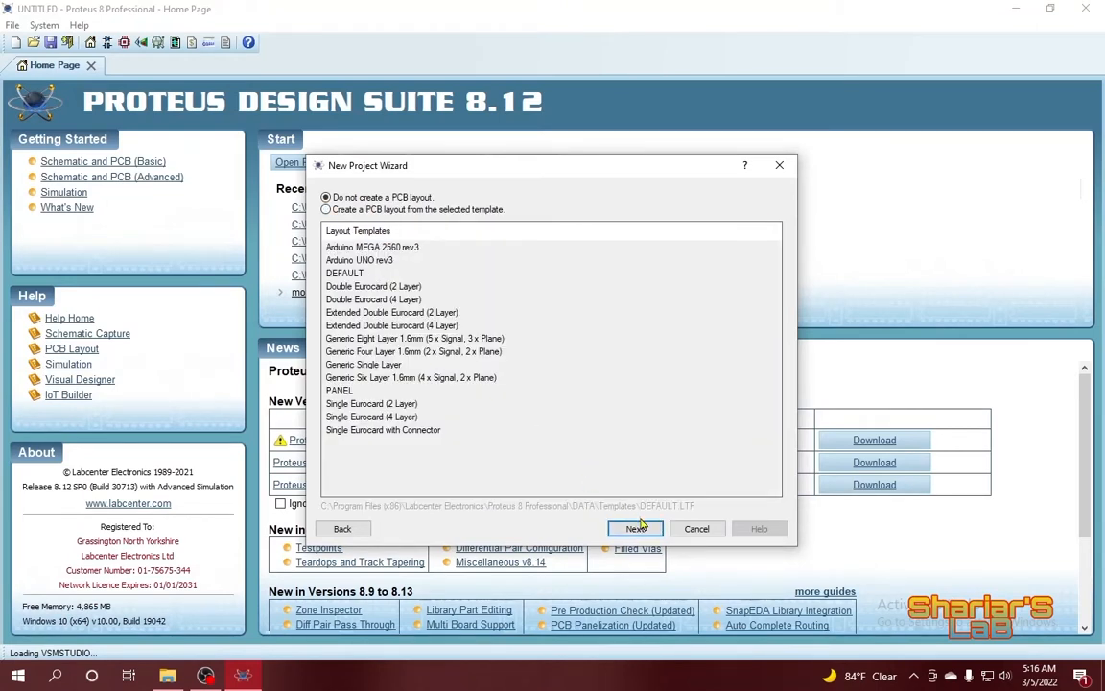
{"action": "left_click", "coordinate": [637, 526]}
{"action": "left_click", "coordinate": [638, 530]}
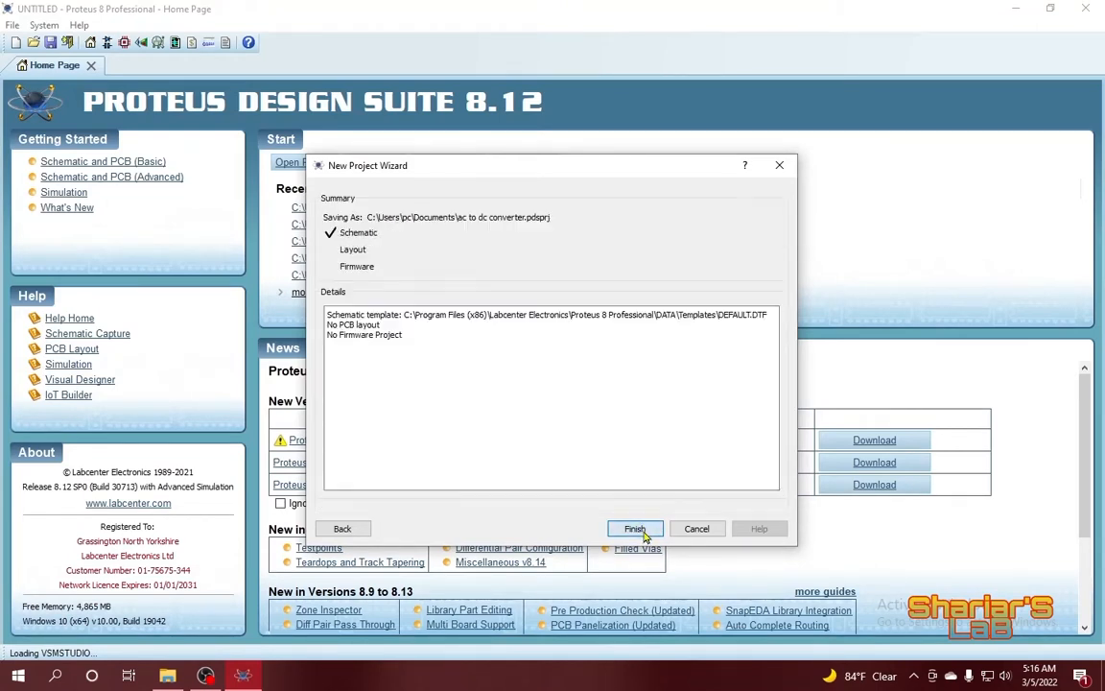
{"action": "left_click", "coordinate": [643, 534]}
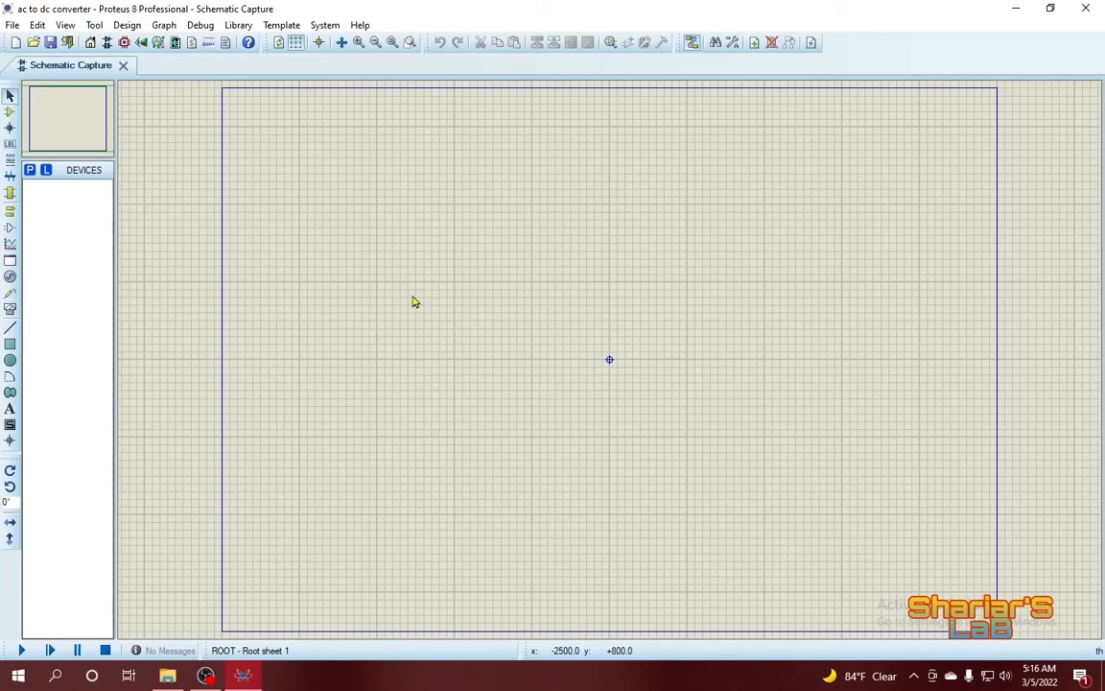
Step: Find the VSINE sine wave AC voltage source in the device library and place it in the left part of the sheet
{"action": "left_click", "coordinate": [29, 171]}
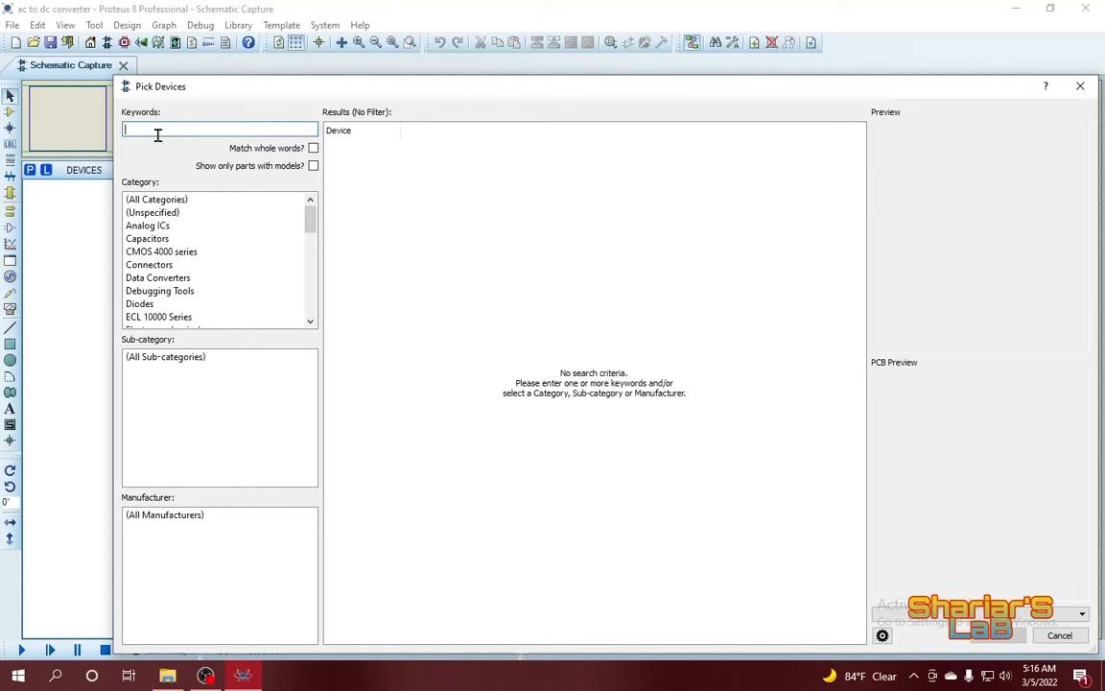
{"action": "type", "text": "vsinw"}
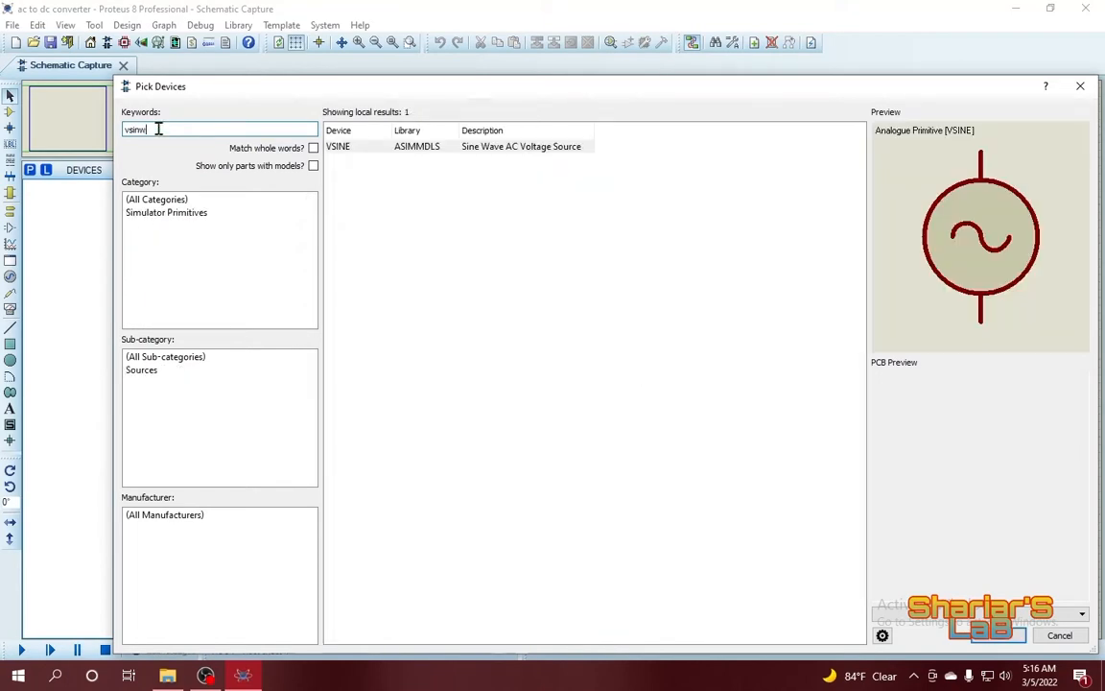
{"action": "key", "text": "BackSpace"}
{"action": "type", "text": "e"}
{"action": "left_click", "coordinate": [1000, 638]}
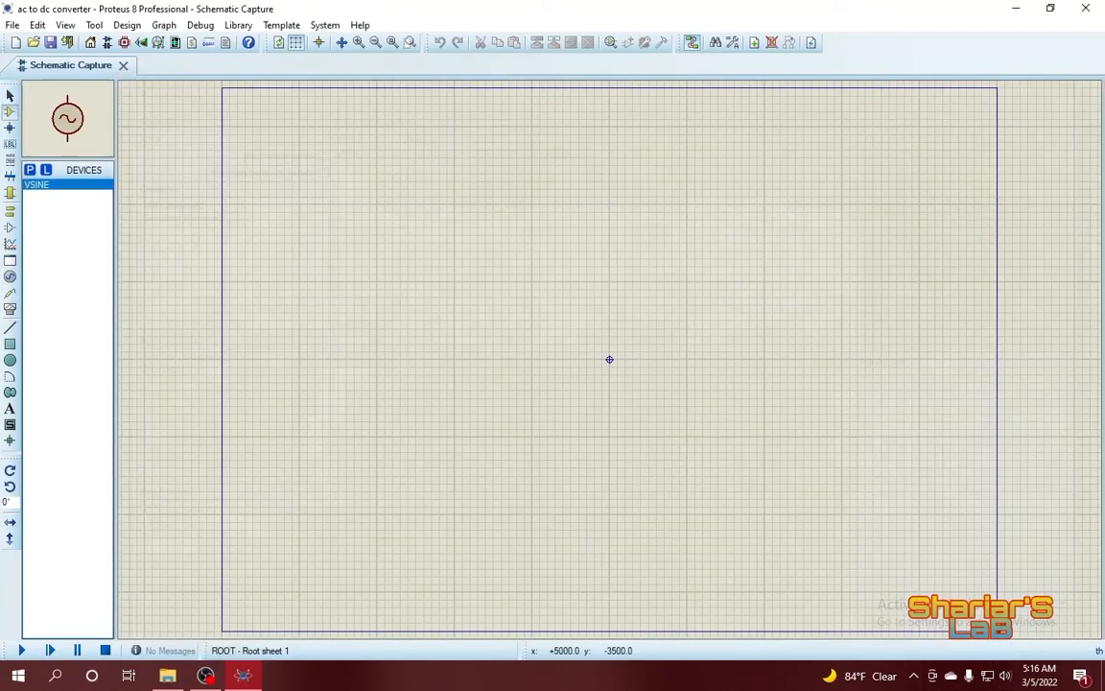
{"action": "left_click", "coordinate": [314, 360]}
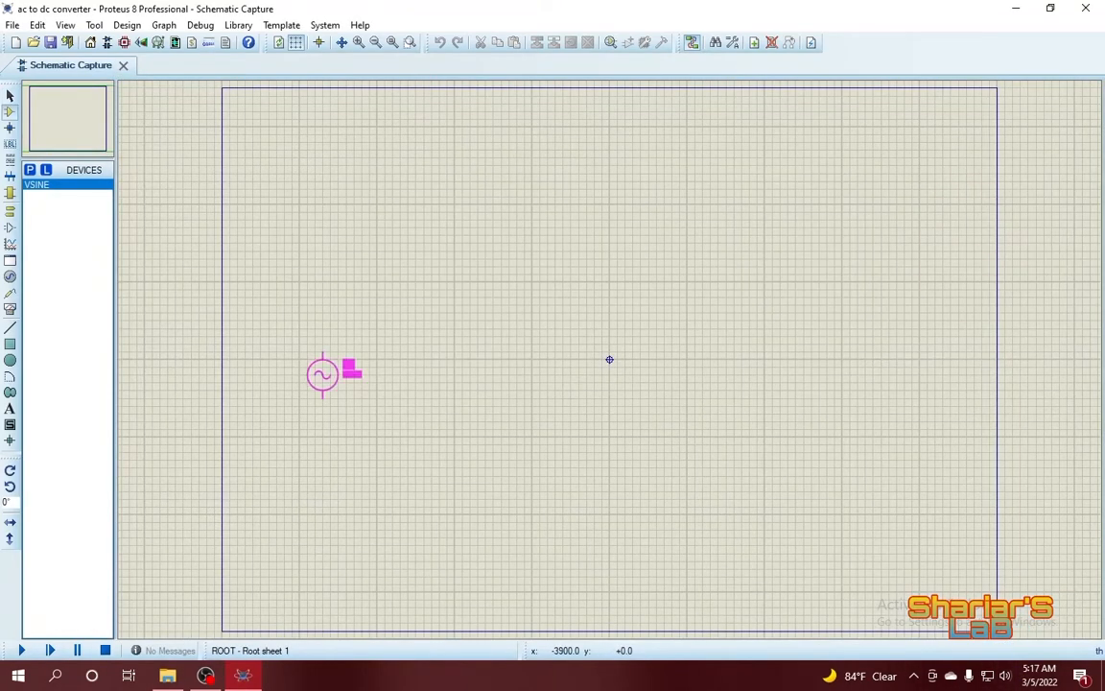
{"action": "left_click", "coordinate": [307, 351]}
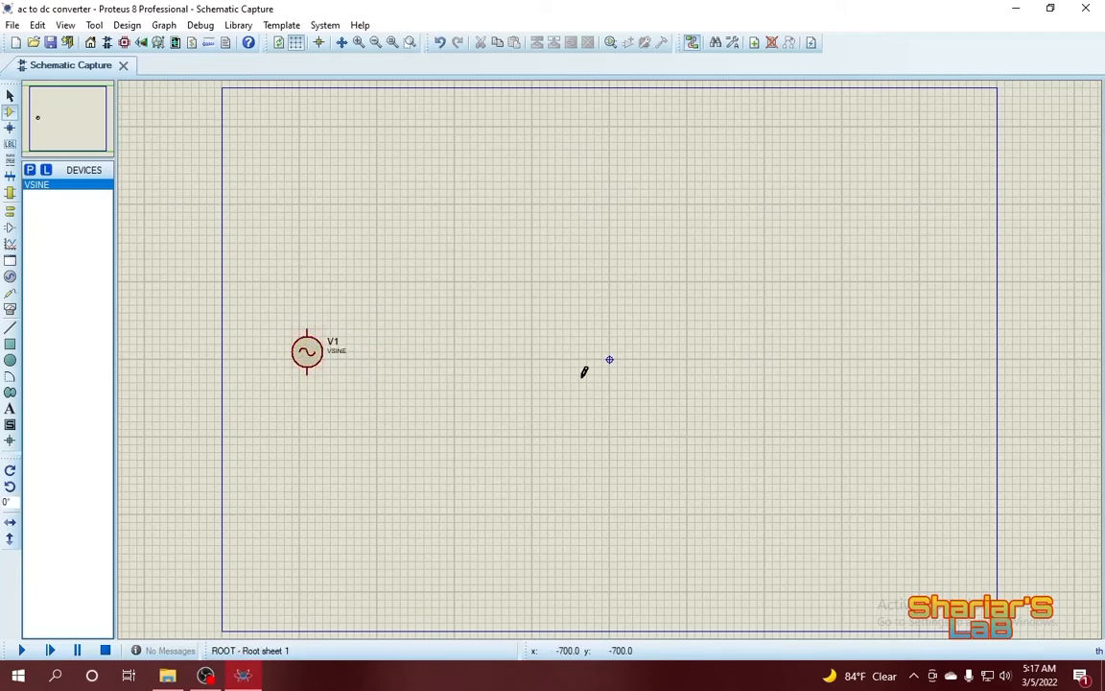
Step: Find the simple transformer TRAN-2P2S in the device library, place it beside the AC source and shift it slightly farther from the source
{"action": "scroll", "coordinate": [70, 117], "scroll_direction": "down", "scroll_amount": 1}
{"action": "scroll", "coordinate": [69, 118], "scroll_direction": "up", "scroll_amount": 1}
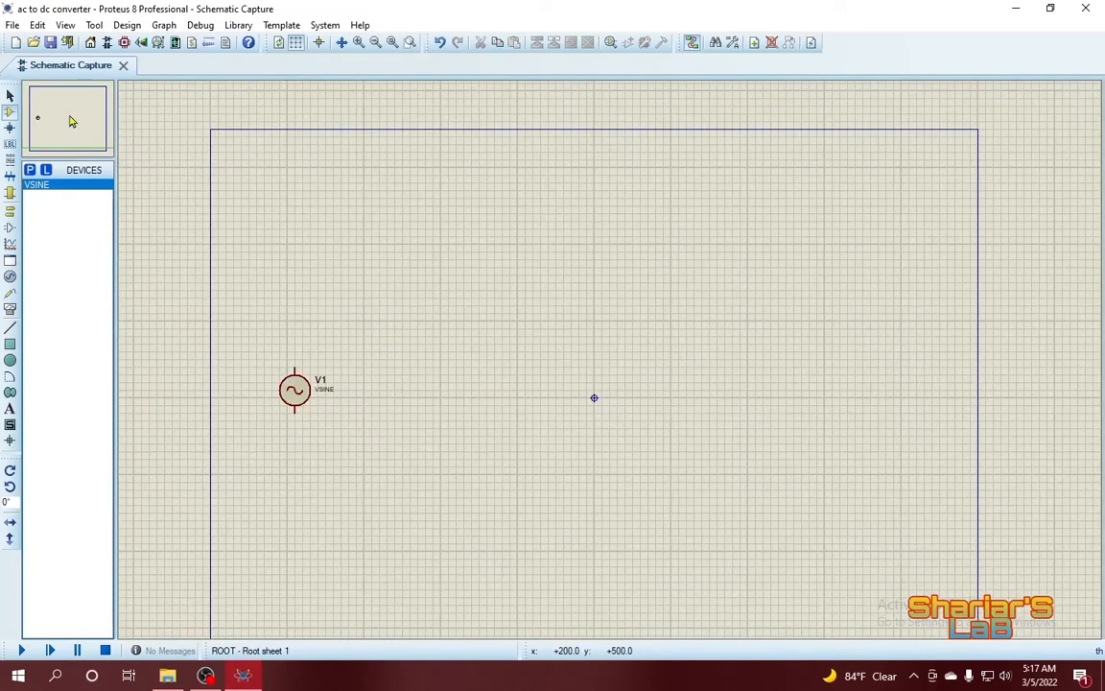
{"action": "scroll", "coordinate": [451, 558], "scroll_direction": "up", "scroll_amount": 1}
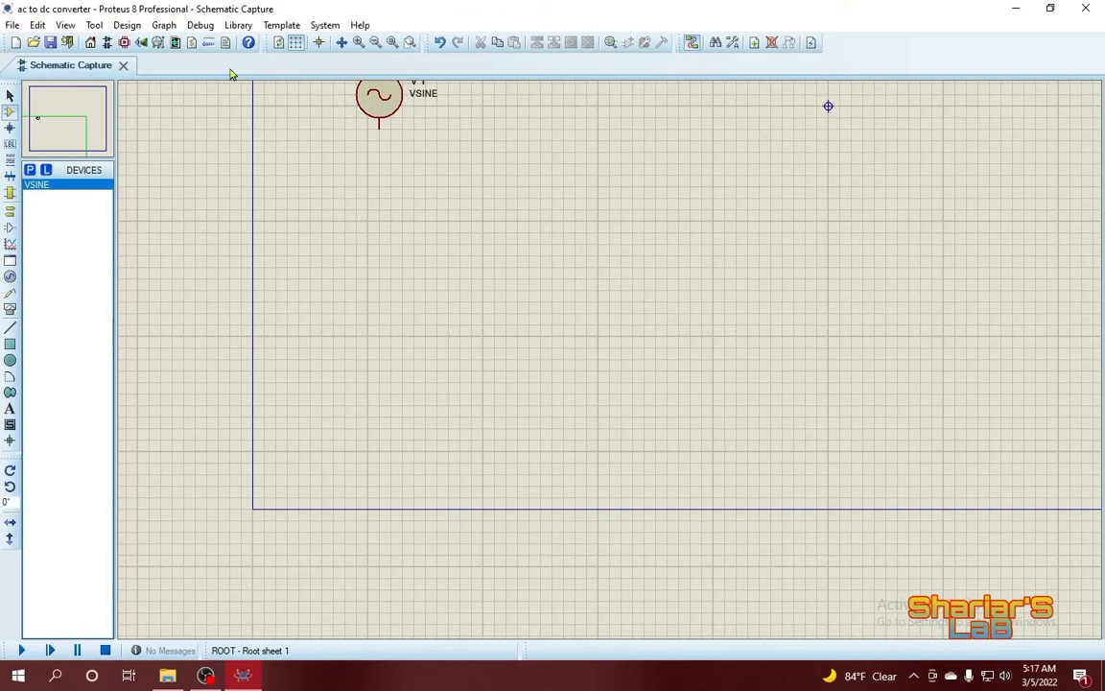
{"action": "left_click", "coordinate": [67, 125]}
{"action": "left_click_drag", "start_coordinate": [67, 125], "coordinate": [66, 117]}
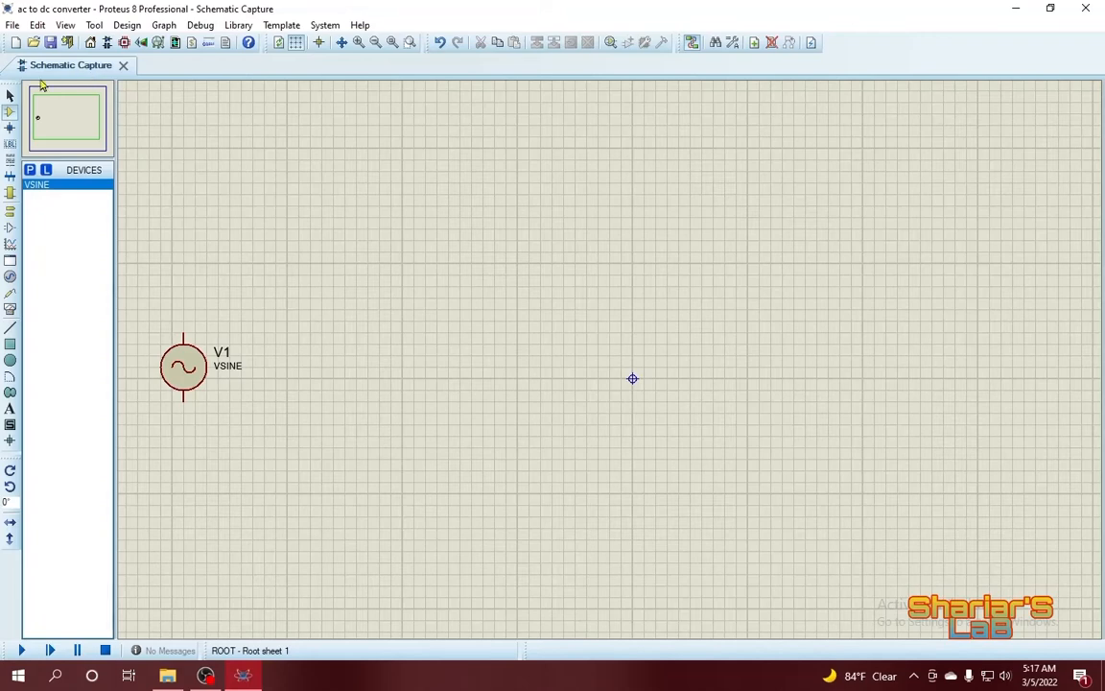
{"action": "left_click", "coordinate": [30, 169]}
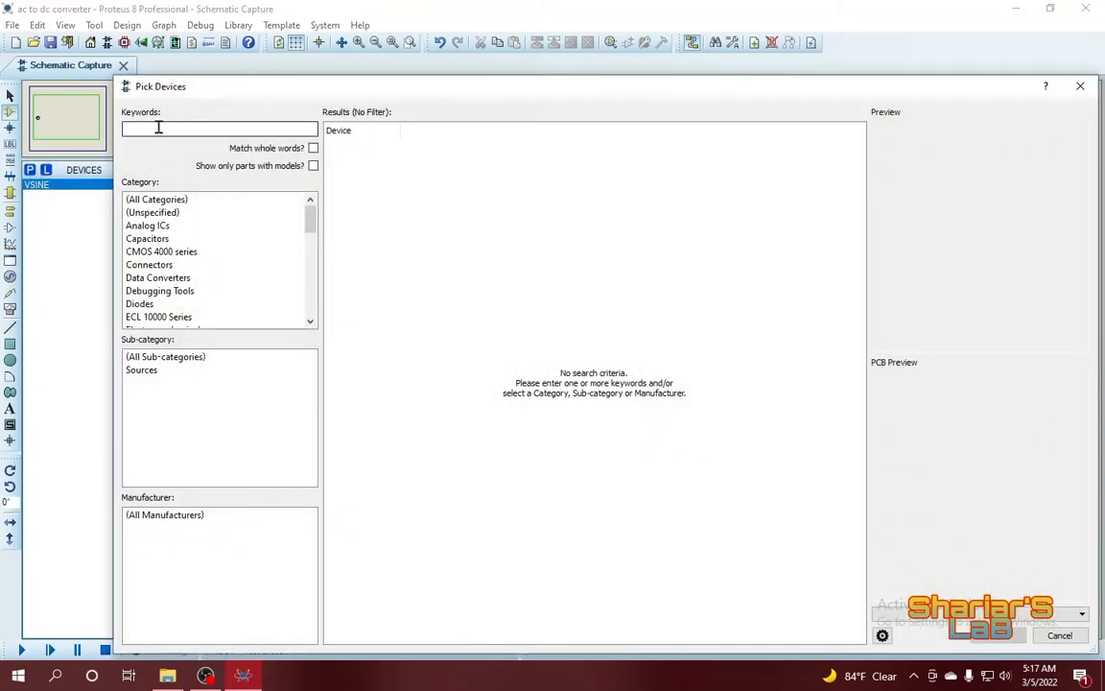
{"action": "type", "text": "transformer"}
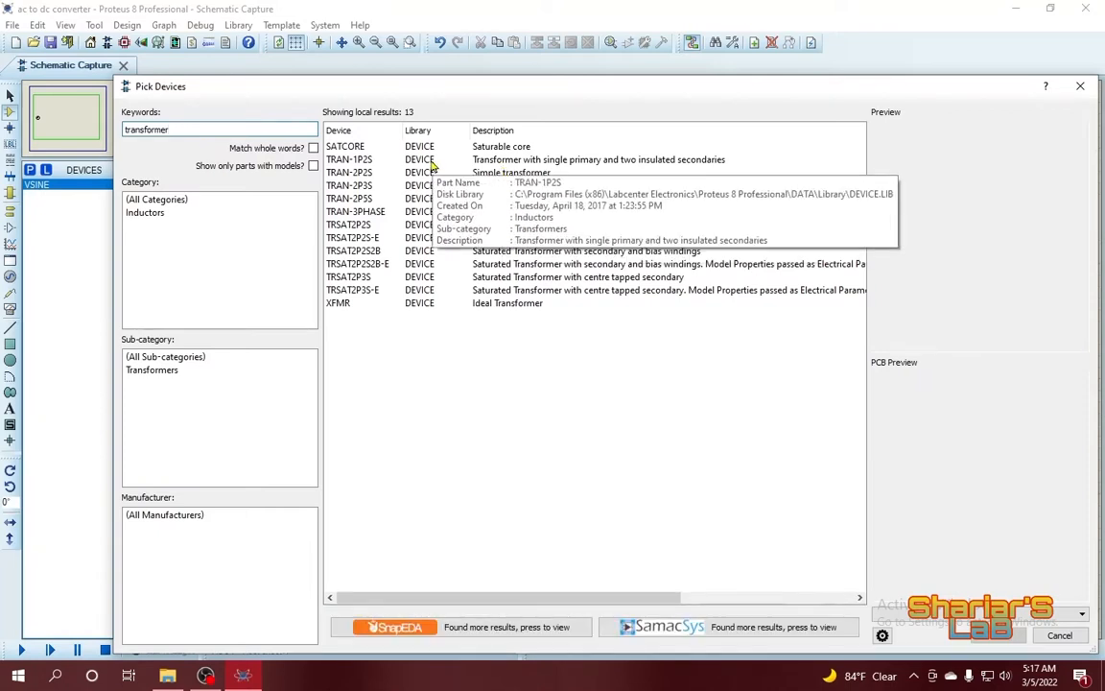
{"action": "left_click", "coordinate": [506, 174]}
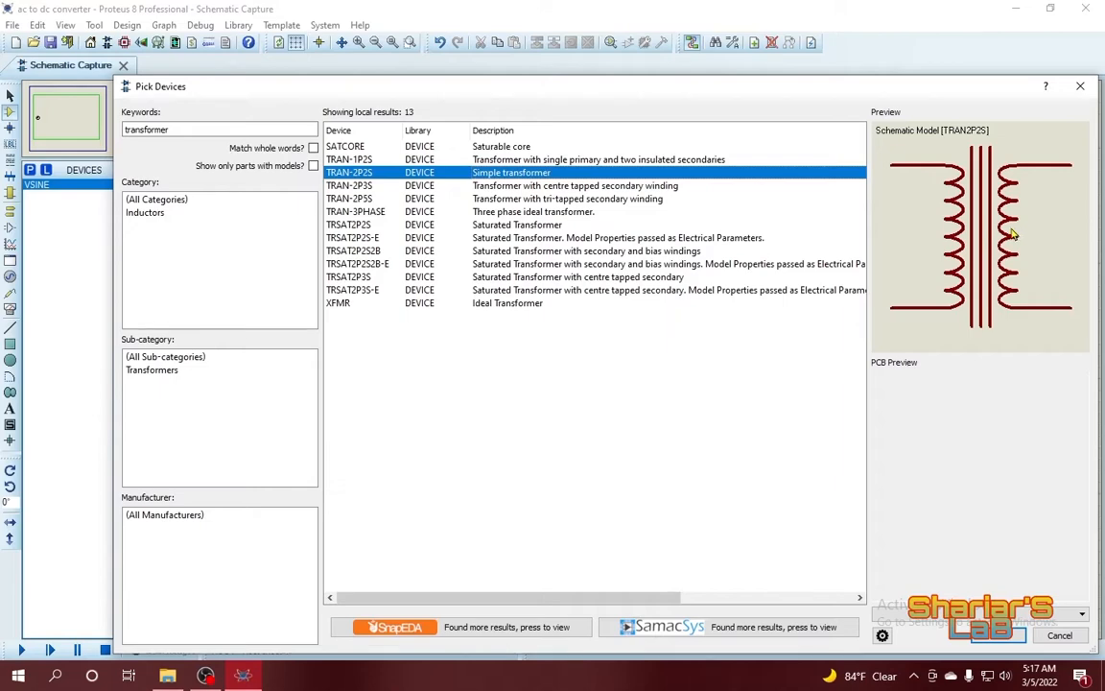
{"action": "left_click", "coordinate": [999, 640]}
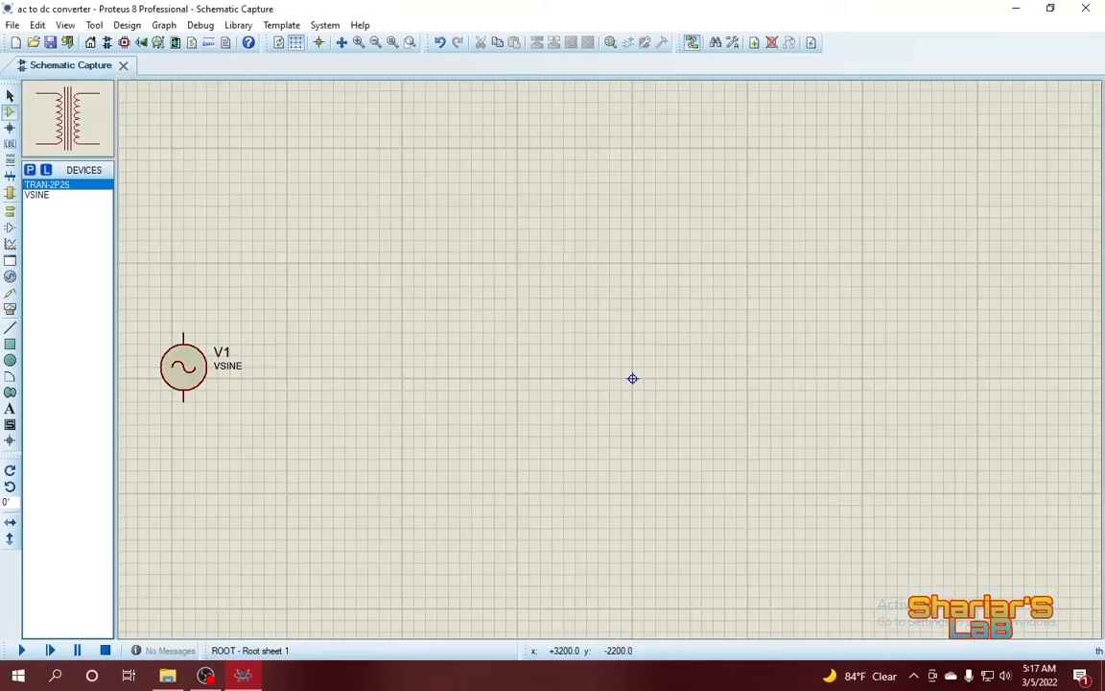
{"action": "left_click", "coordinate": [327, 394]}
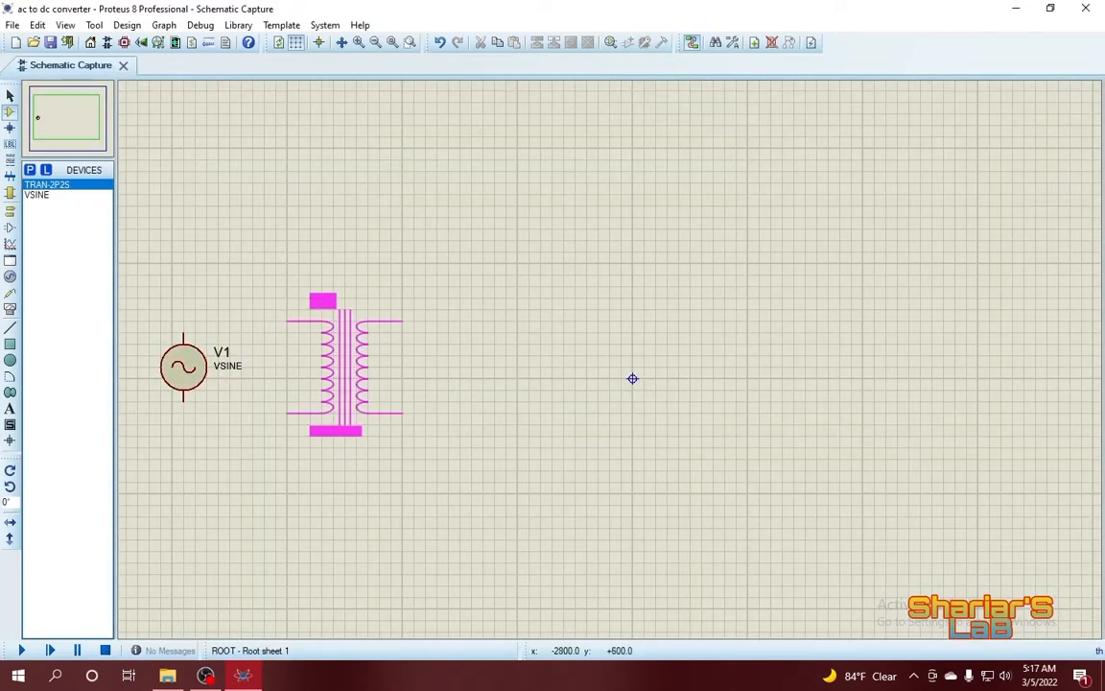
{"action": "left_click", "coordinate": [320, 308]}
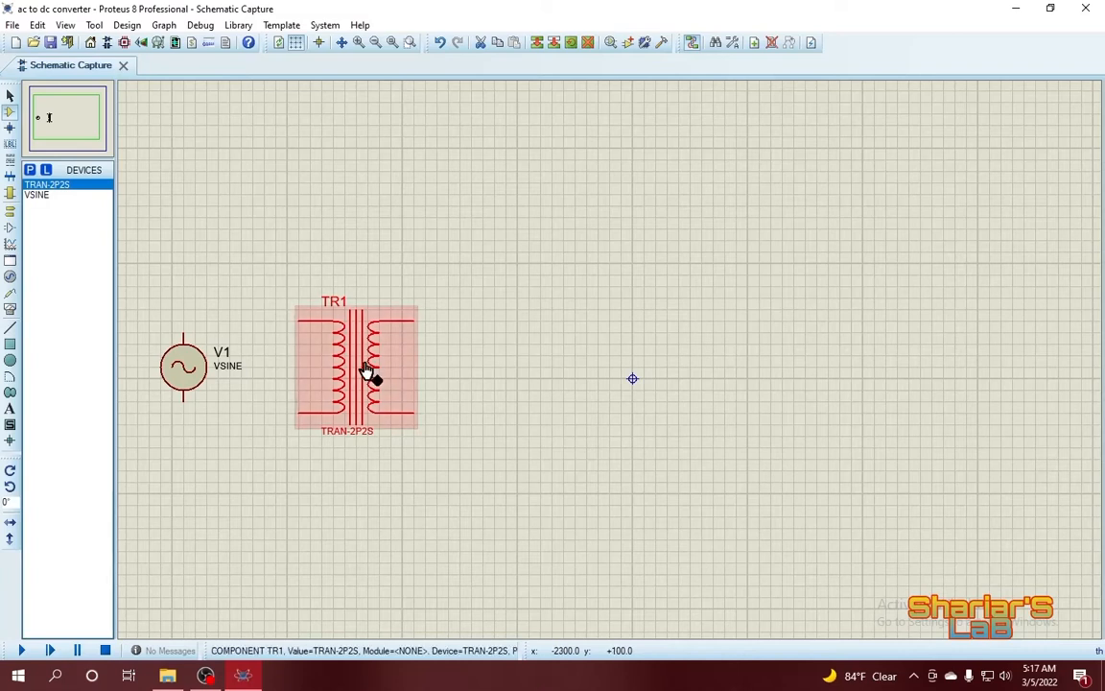
{"action": "left_click_drag", "start_coordinate": [367, 372], "coordinate": [413, 373]}
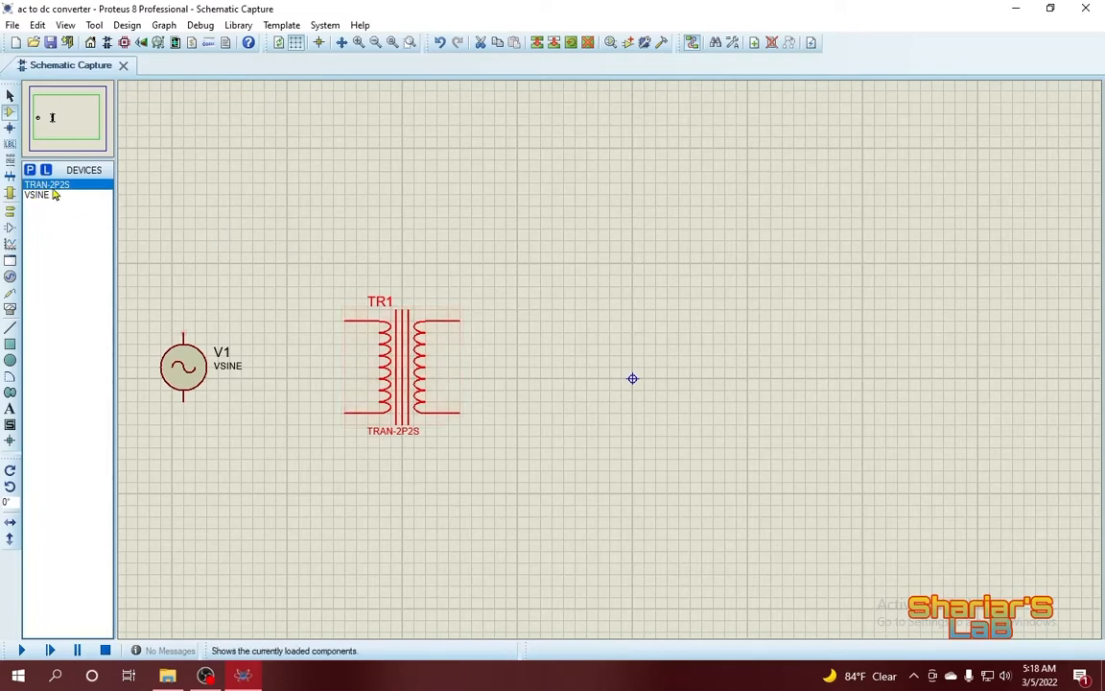
Step: Place an AC voltmeter from the virtual instruments on the secondary side of the transformer
{"action": "left_click", "coordinate": [30, 168]}
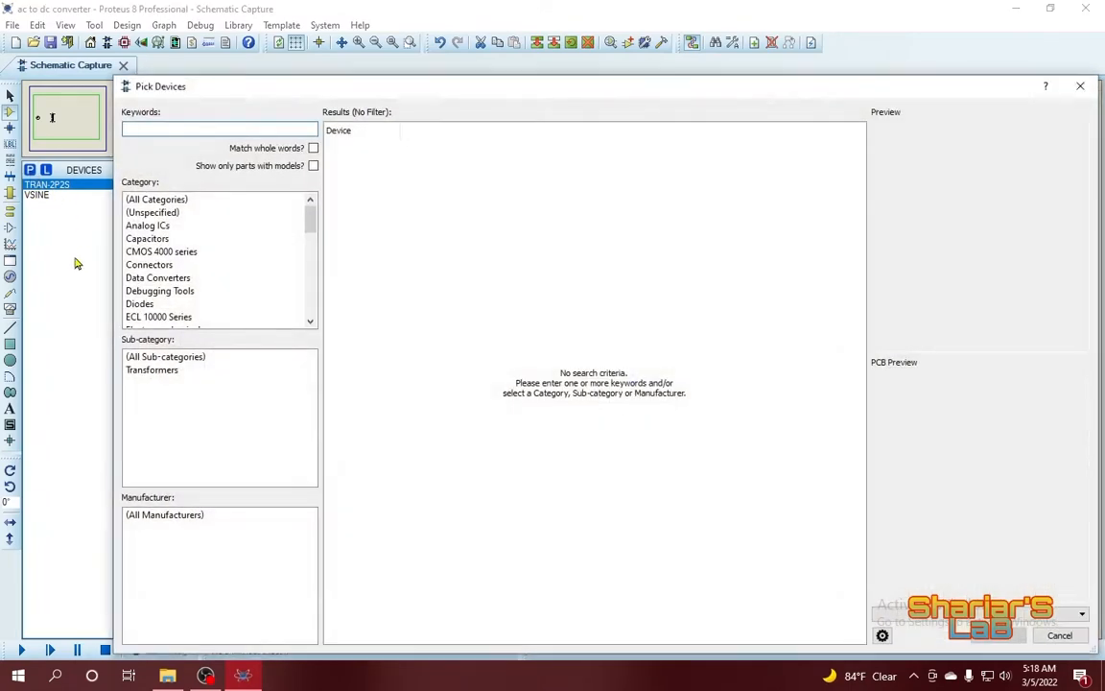
{"action": "left_click", "coordinate": [1090, 84]}
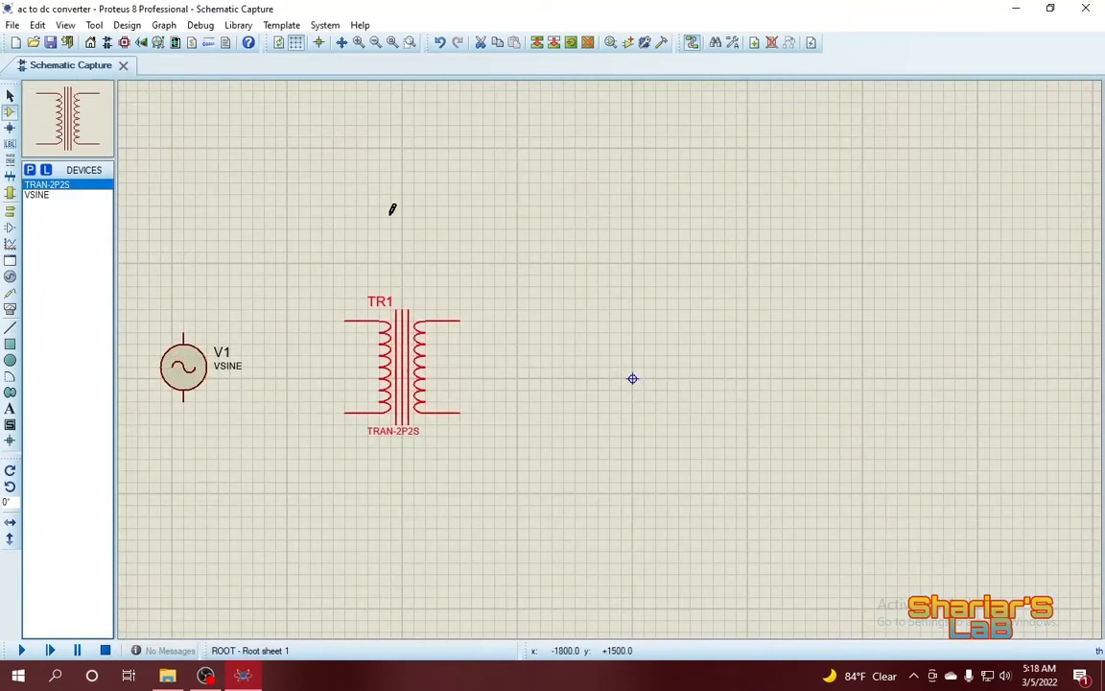
{"action": "left_click", "coordinate": [10, 276]}
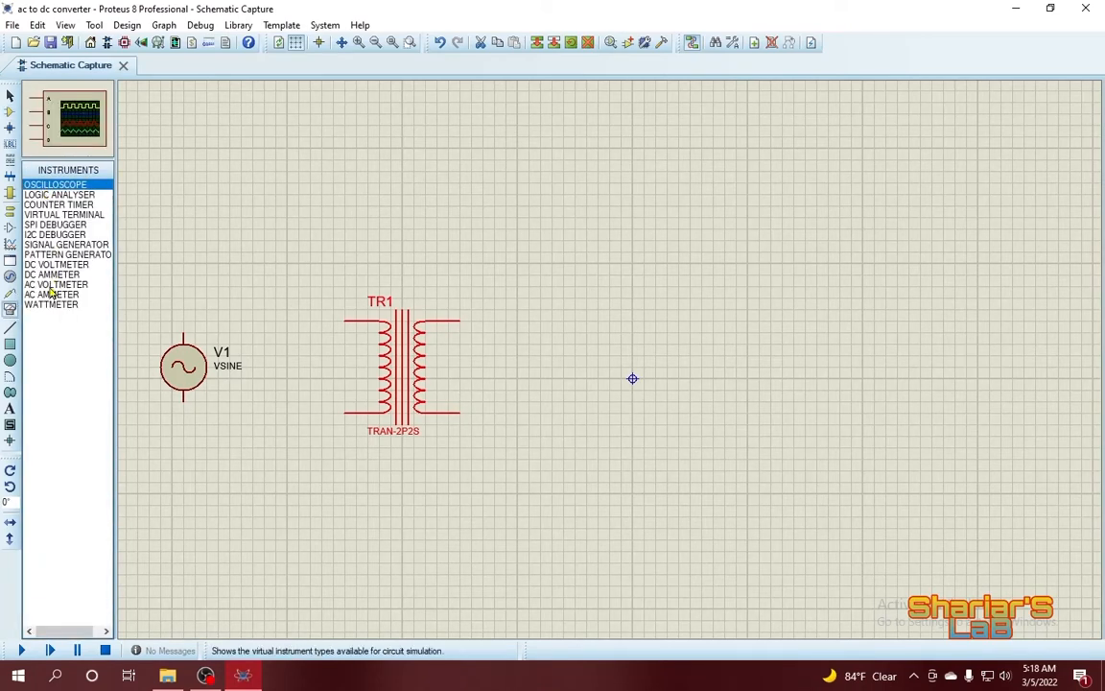
{"action": "left_click", "coordinate": [53, 284]}
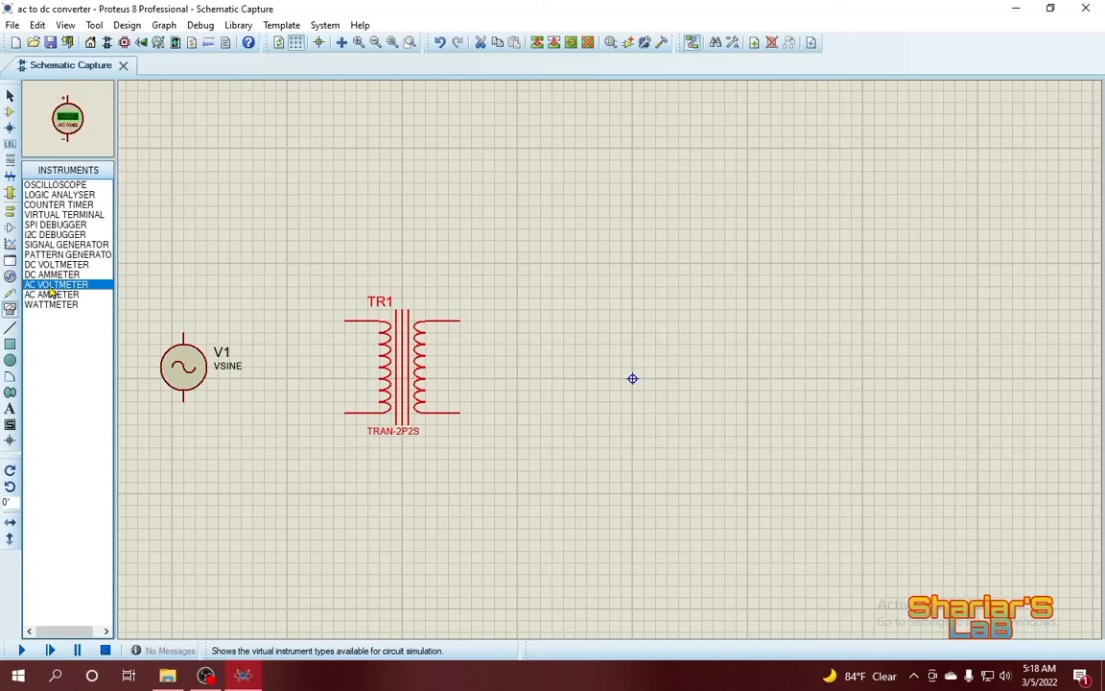
{"action": "left_click", "coordinate": [532, 355]}
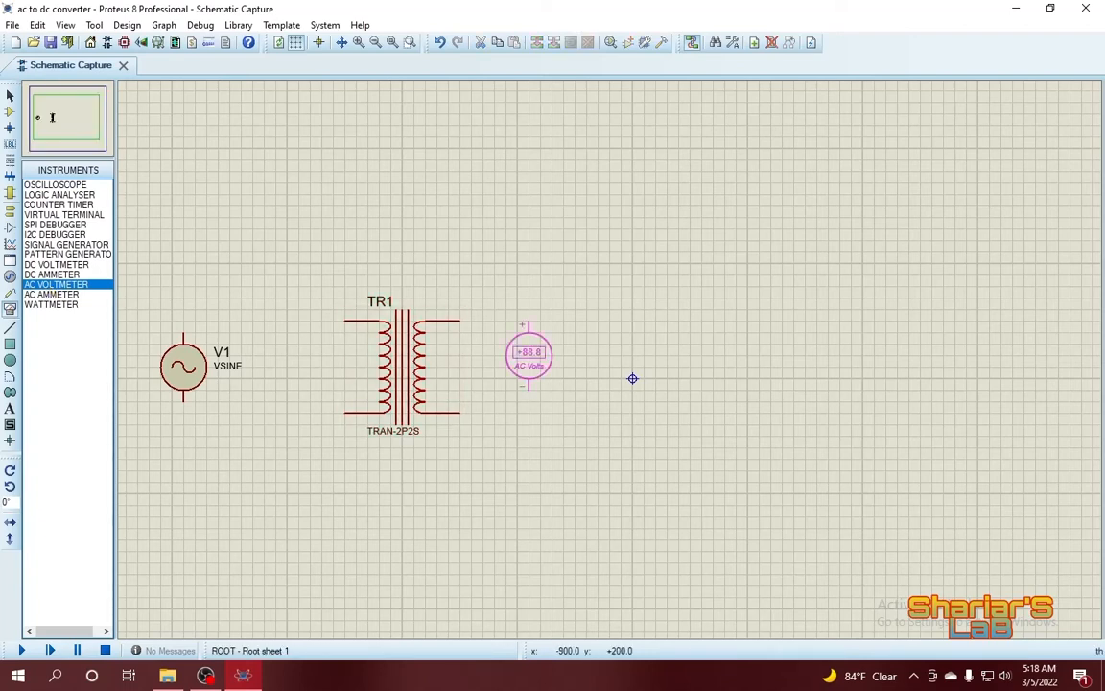
{"action": "left_click", "coordinate": [530, 367]}
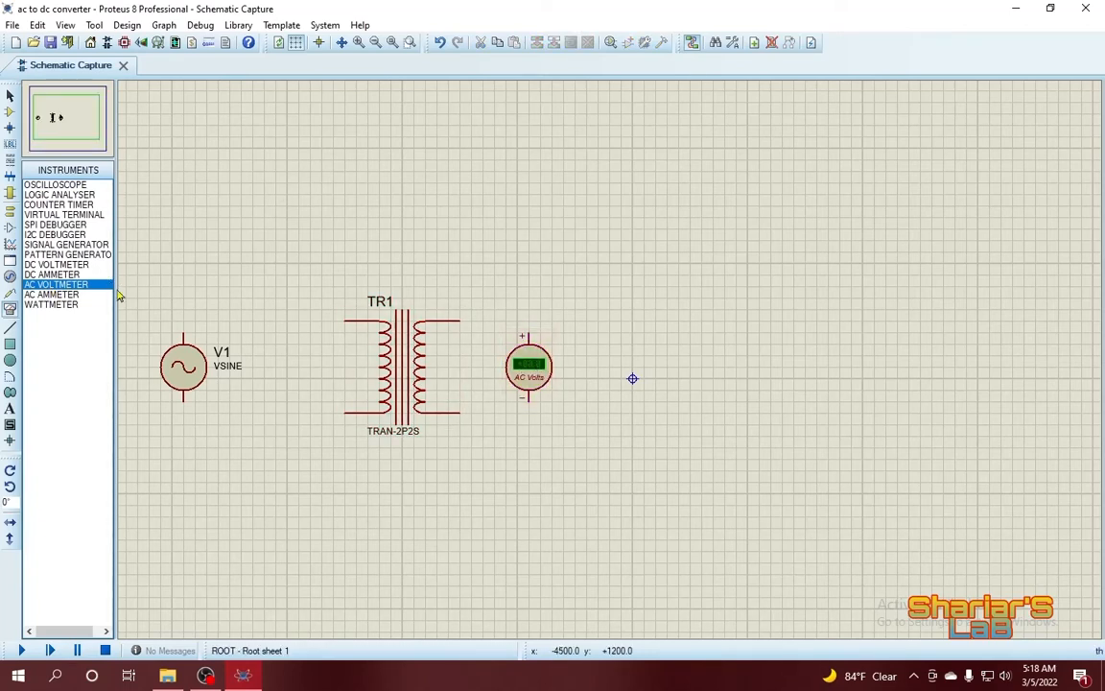
Step: Wire both terminals of the AC source to the transformer's primary, upper to upper and lower to lower
{"action": "left_click", "coordinate": [183, 331]}
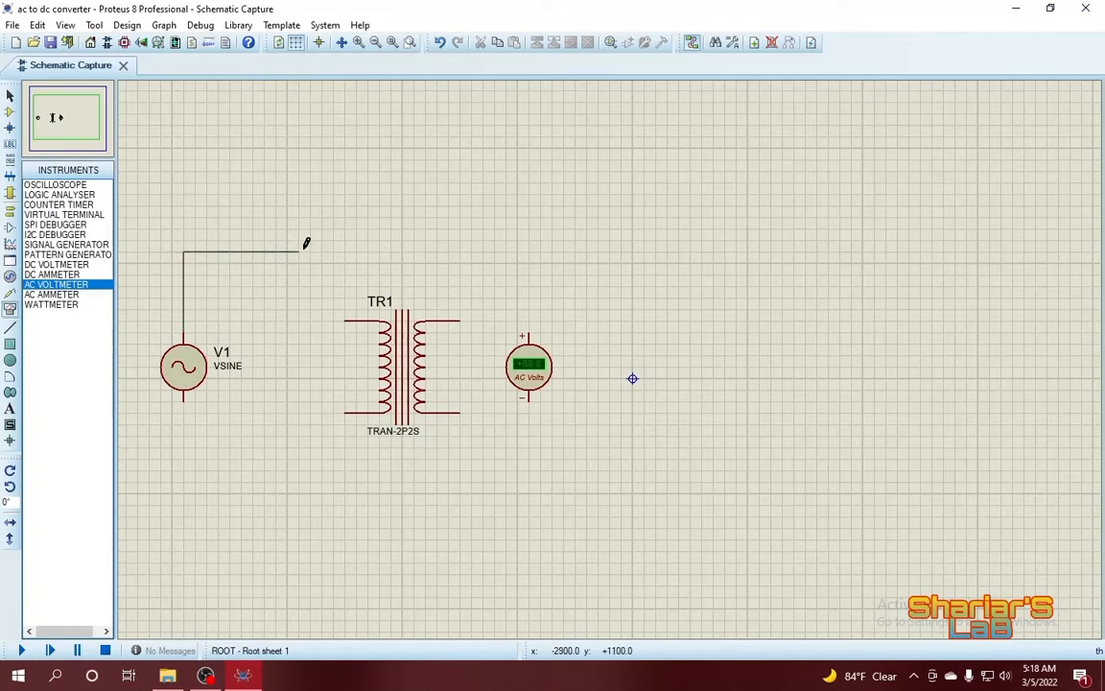
{"action": "left_click", "coordinate": [345, 319]}
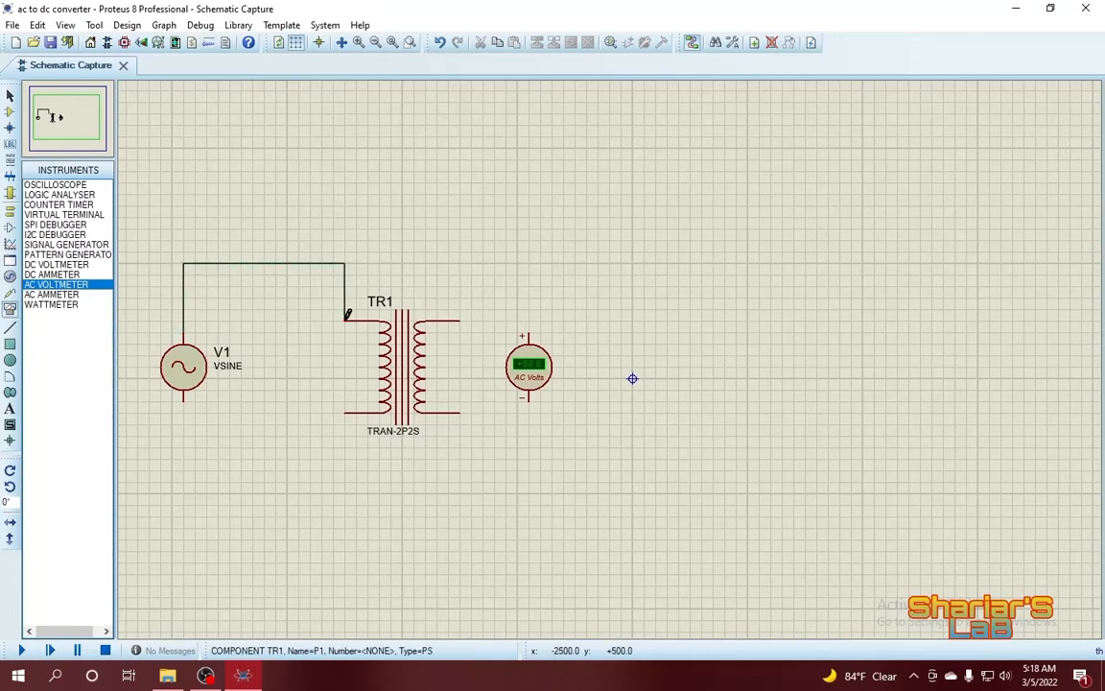
{"action": "left_click", "coordinate": [185, 395]}
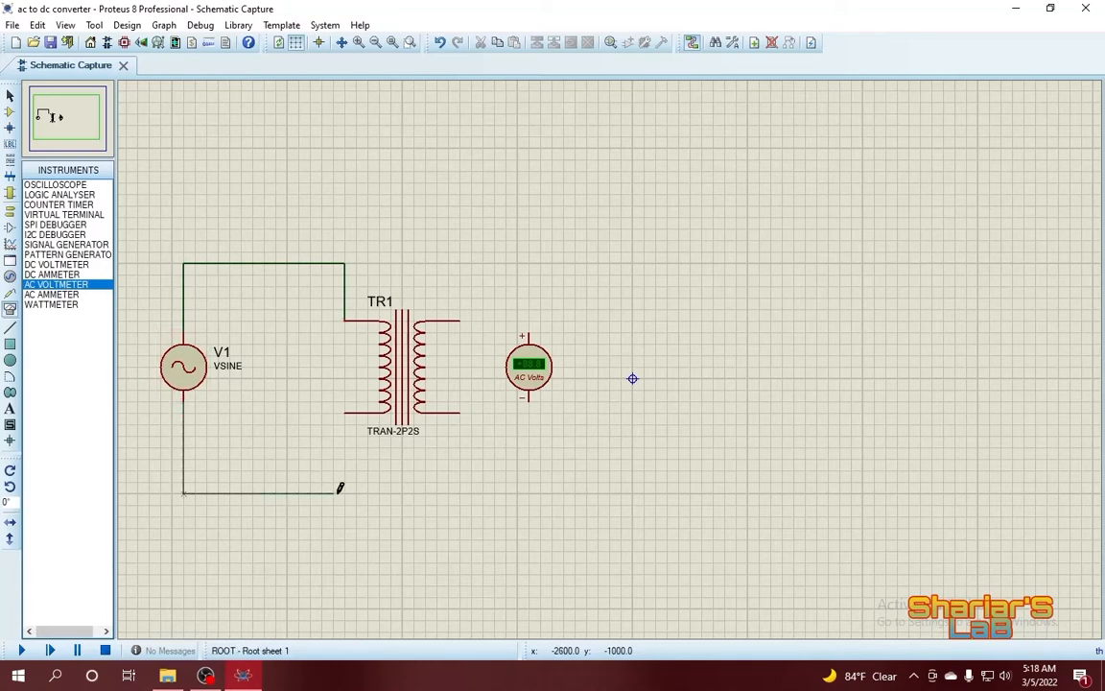
{"action": "left_click", "coordinate": [346, 413]}
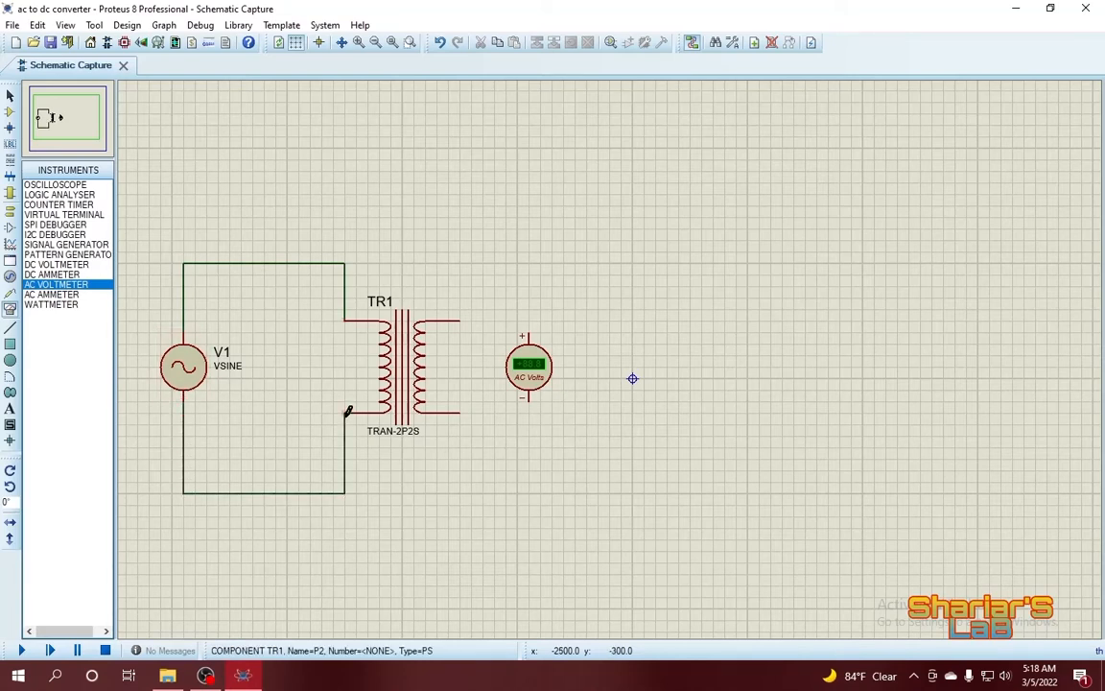
Step: Wire the transformer's secondary to the AC voltmeter, upper terminal to plus and lower terminal to minus
{"action": "left_click", "coordinate": [460, 320]}
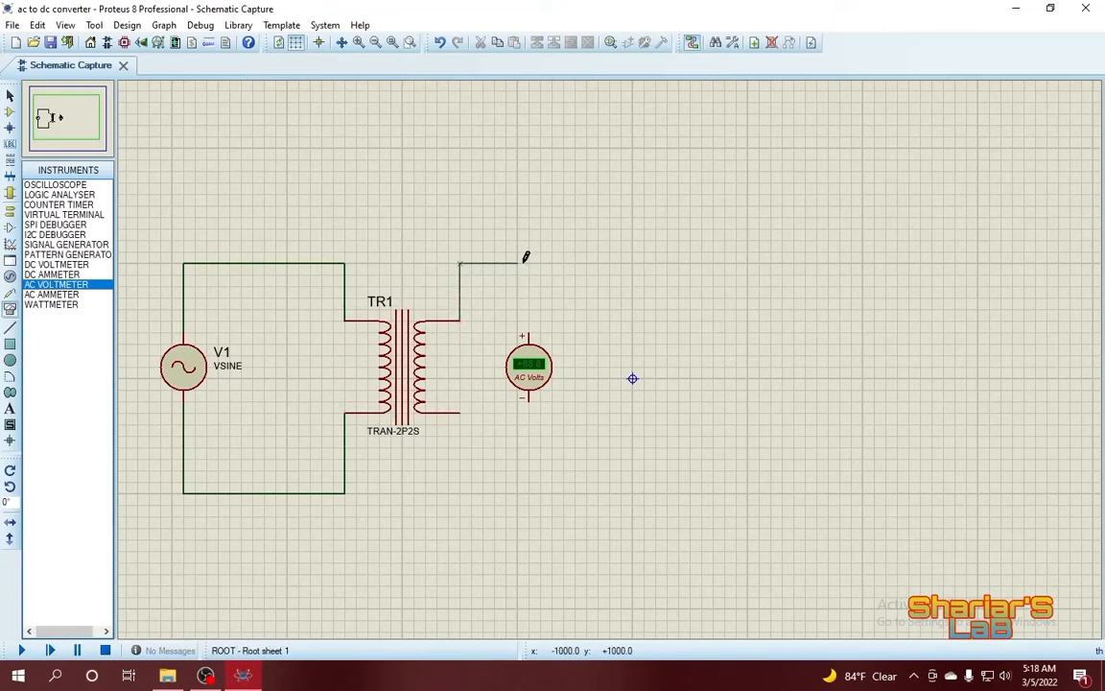
{"action": "left_click", "coordinate": [527, 331]}
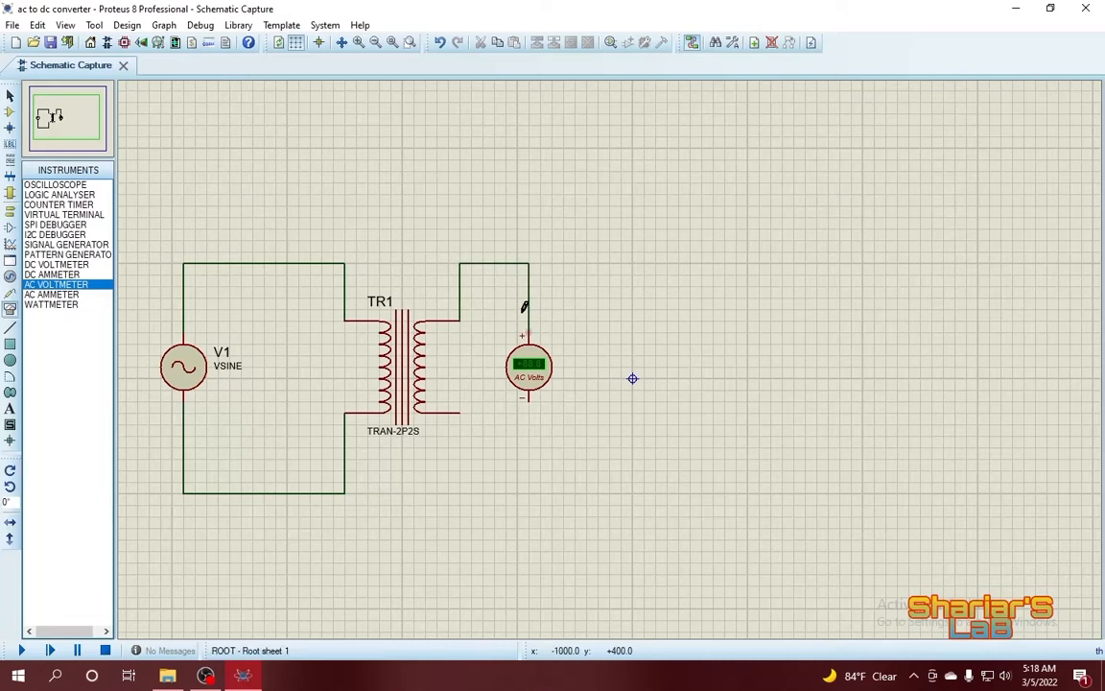
{"action": "left_click", "coordinate": [461, 411]}
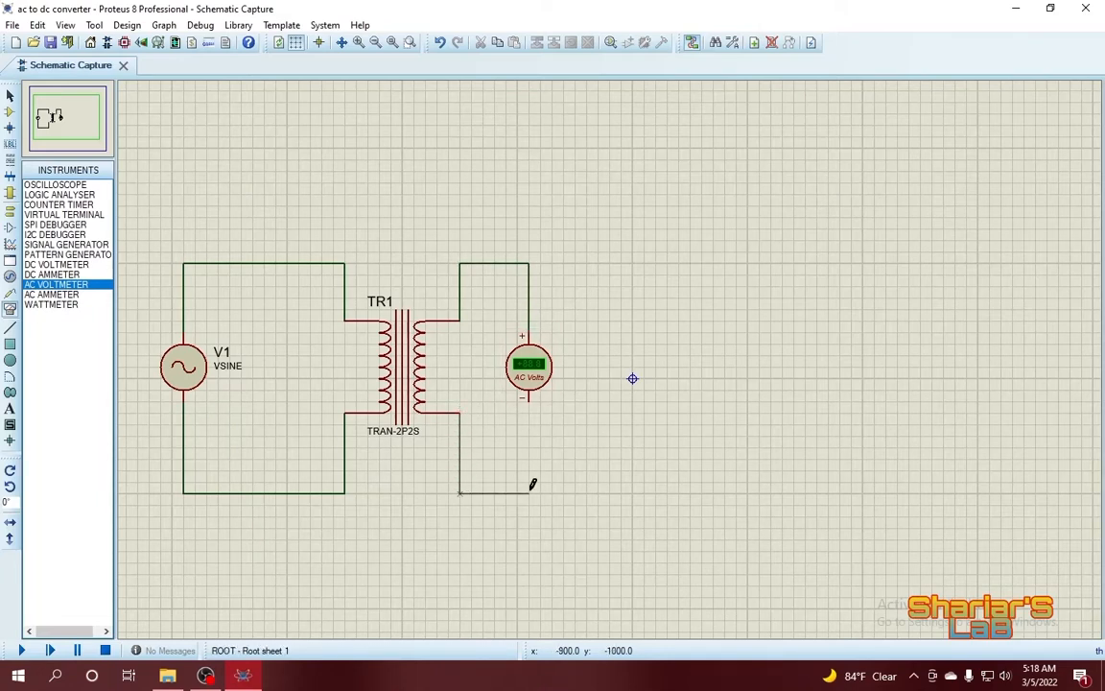
{"action": "left_click", "coordinate": [528, 398]}
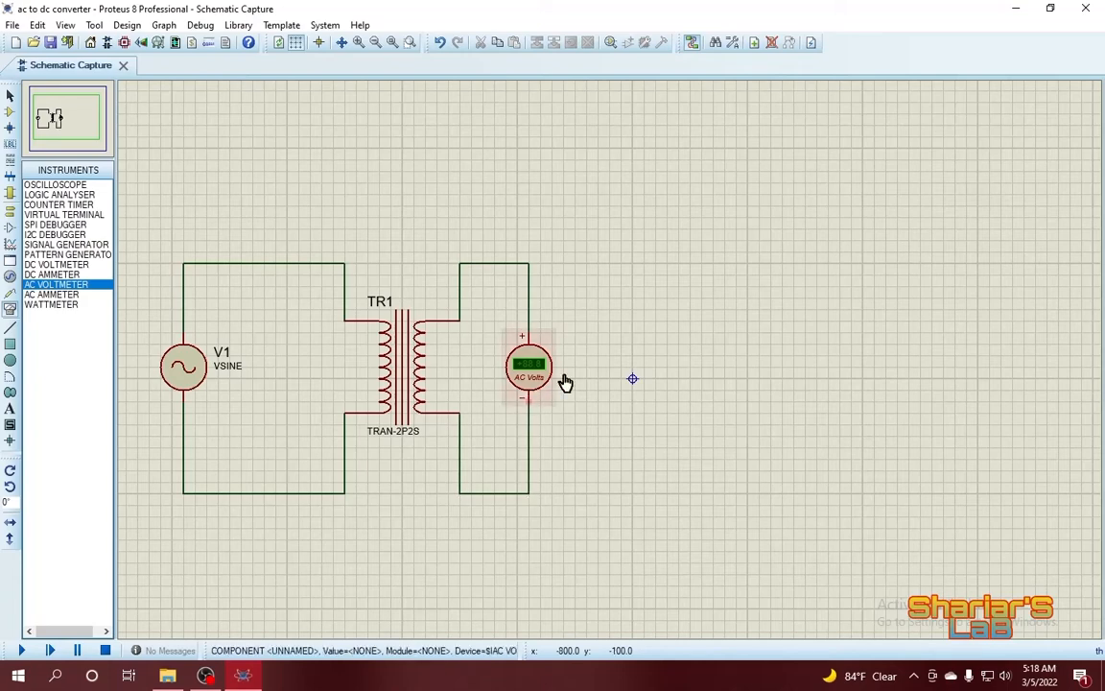
Step: Set the AC source V1 to an amplitude of 220 and a frequency of 50
{"action": "right_click", "coordinate": [179, 381]}
{"action": "left_click", "coordinate": [244, 268]}
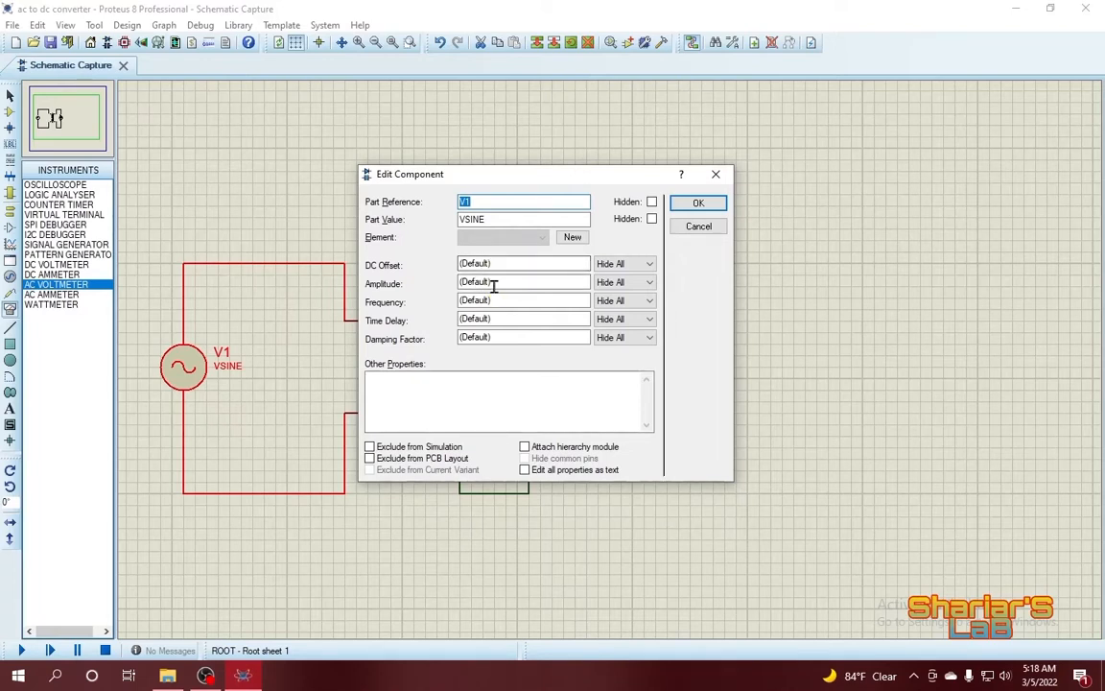
{"action": "double_click", "coordinate": [496, 300]}
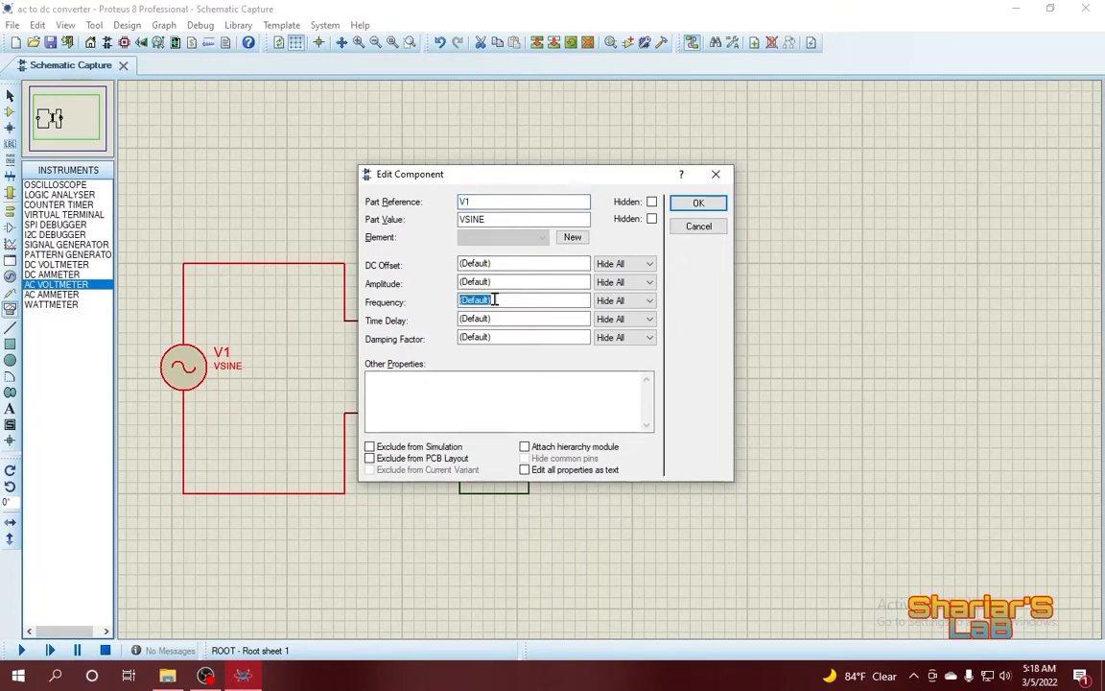
{"action": "type", "text": "50"}
{"action": "double_click", "coordinate": [495, 282]}
{"action": "key", "text": "BackSpace"}
{"action": "type", "text": "2"}
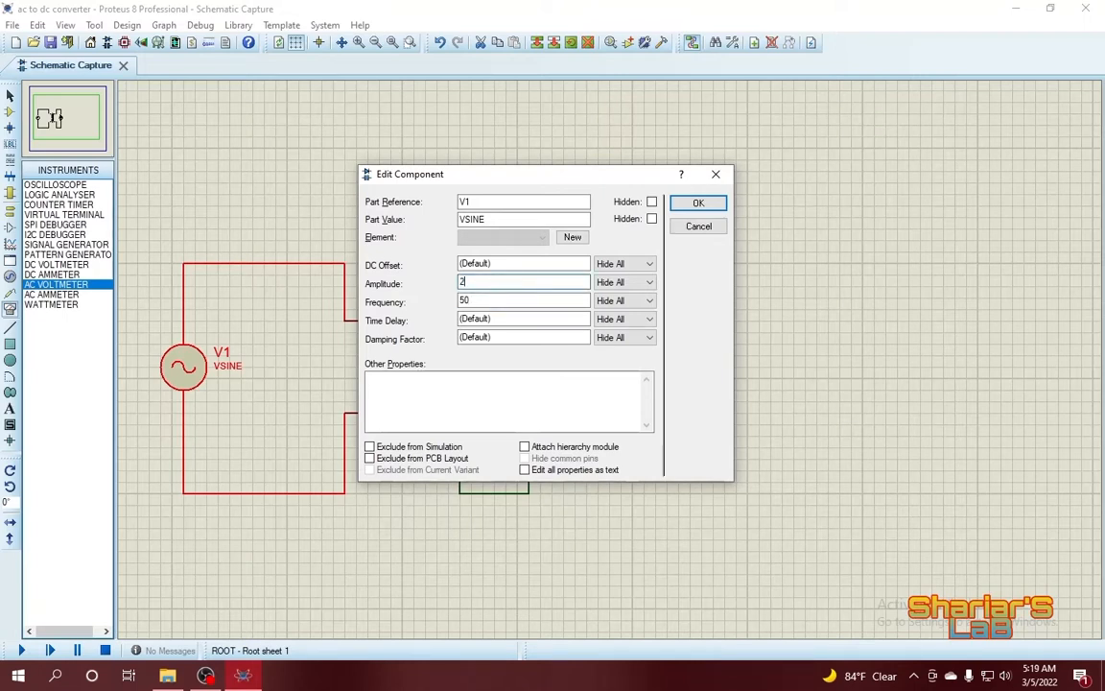
{"action": "type", "text": "20"}
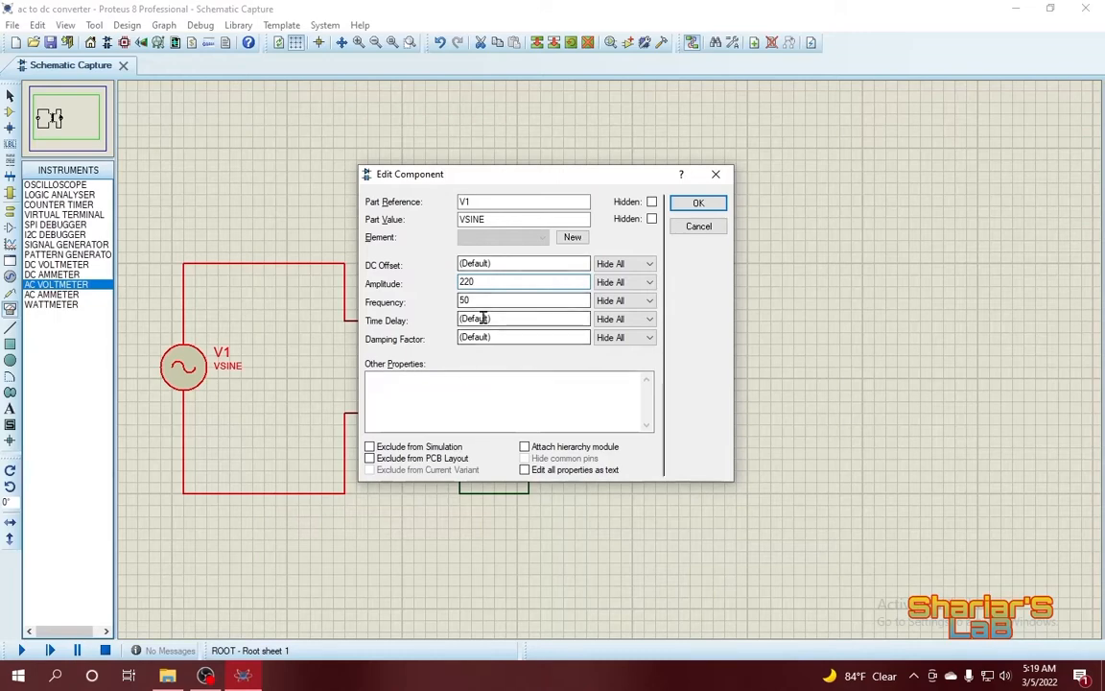
{"action": "left_click", "coordinate": [695, 204]}
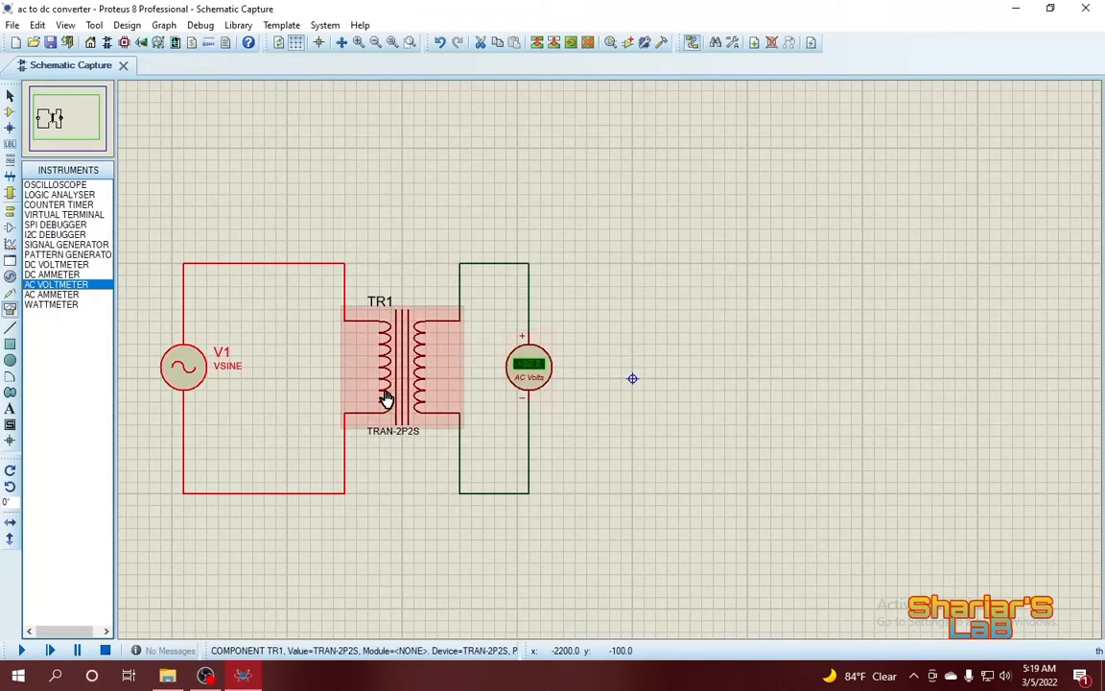
Step: Set transformer TR1's primary inductance to 1100H and its secondary inductance to 40H
{"action": "right_click", "coordinate": [384, 397]}
{"action": "left_click", "coordinate": [458, 267]}
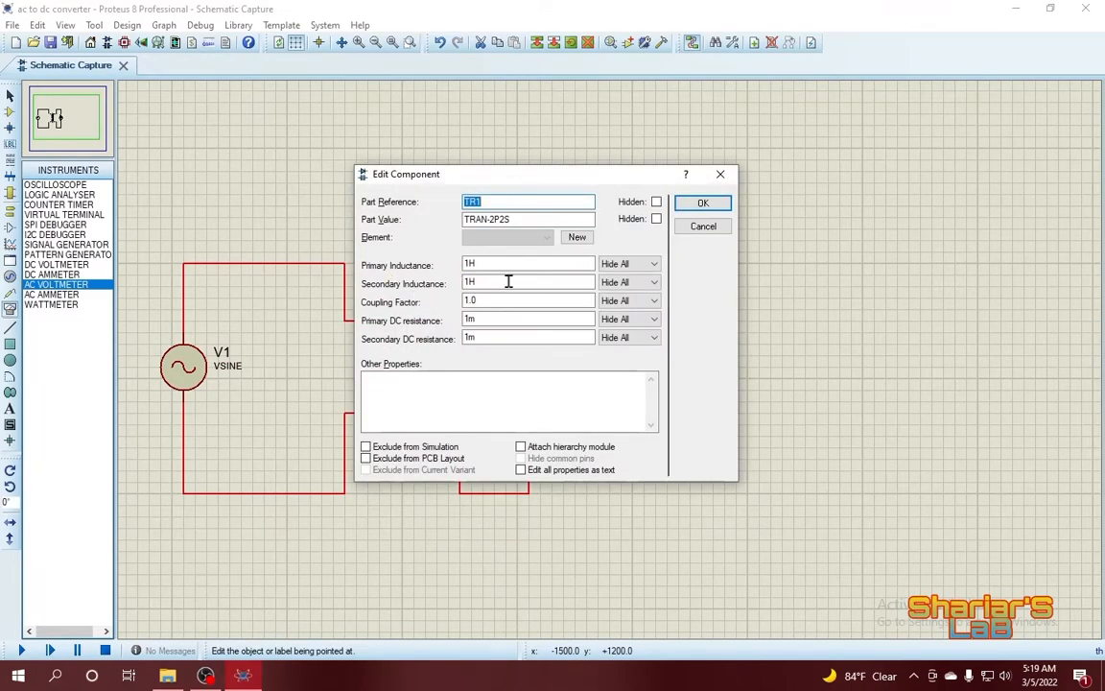
{"action": "left_click", "coordinate": [473, 264]}
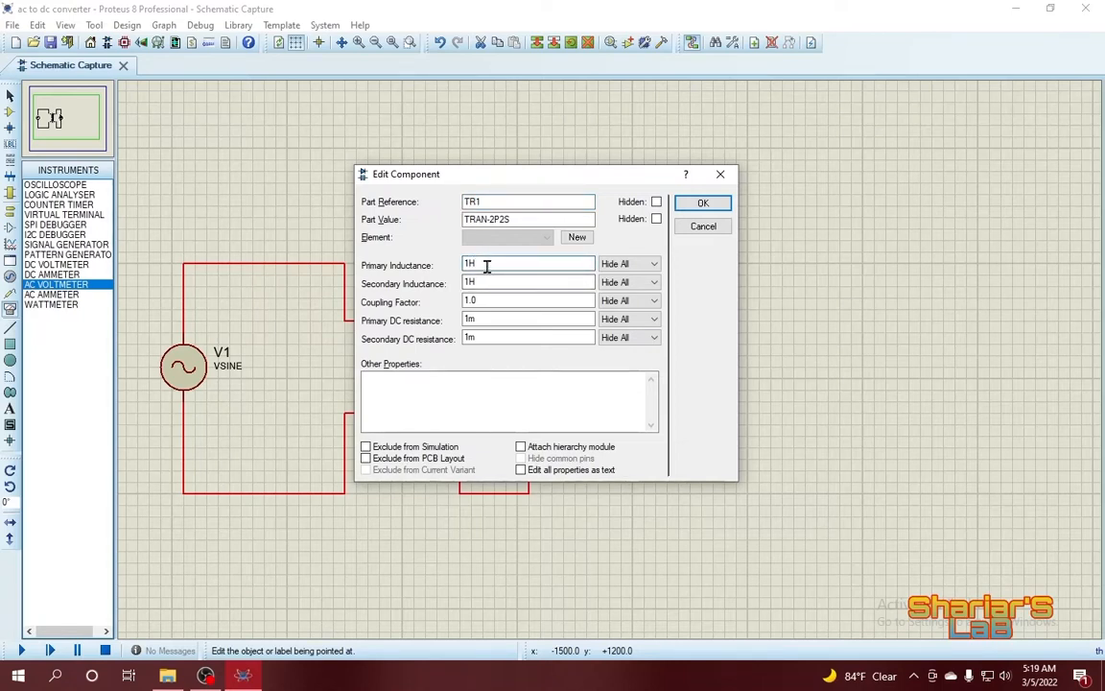
{"action": "key", "text": "BackSpace"}
{"action": "type", "text": "1"}
{"action": "type", "text": "2"}
{"action": "type", "text": "100"}
{"action": "left_click", "coordinate": [472, 280]}
{"action": "key", "text": "BackSpace"}
{"action": "type", "text": "40"}
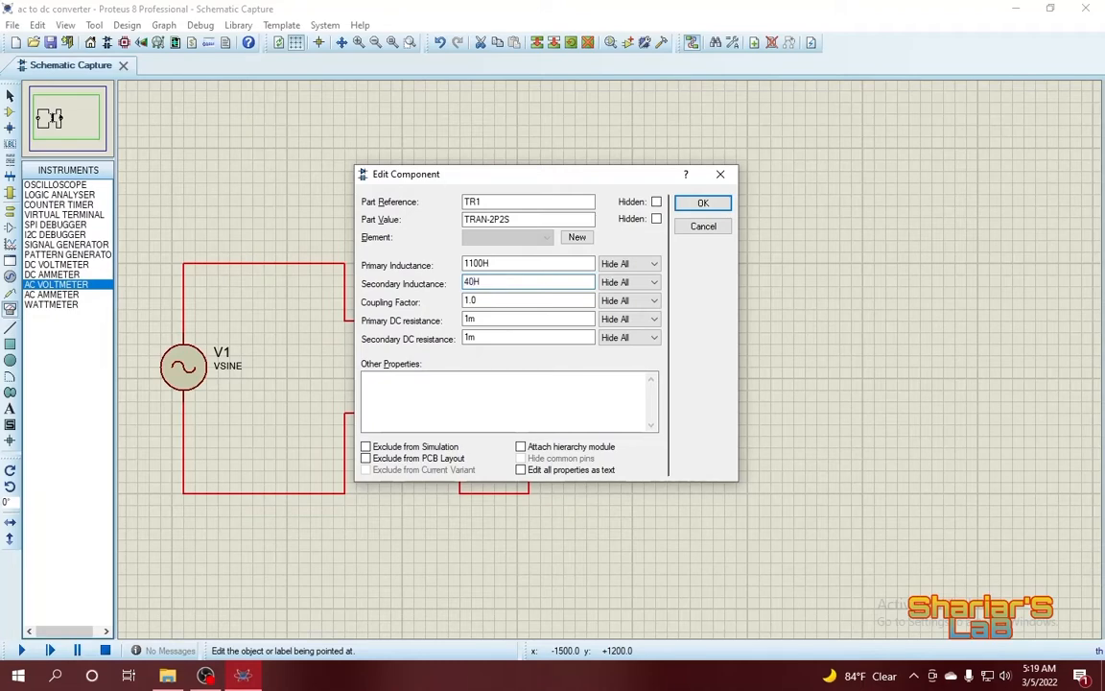
{"action": "left_click", "coordinate": [698, 203]}
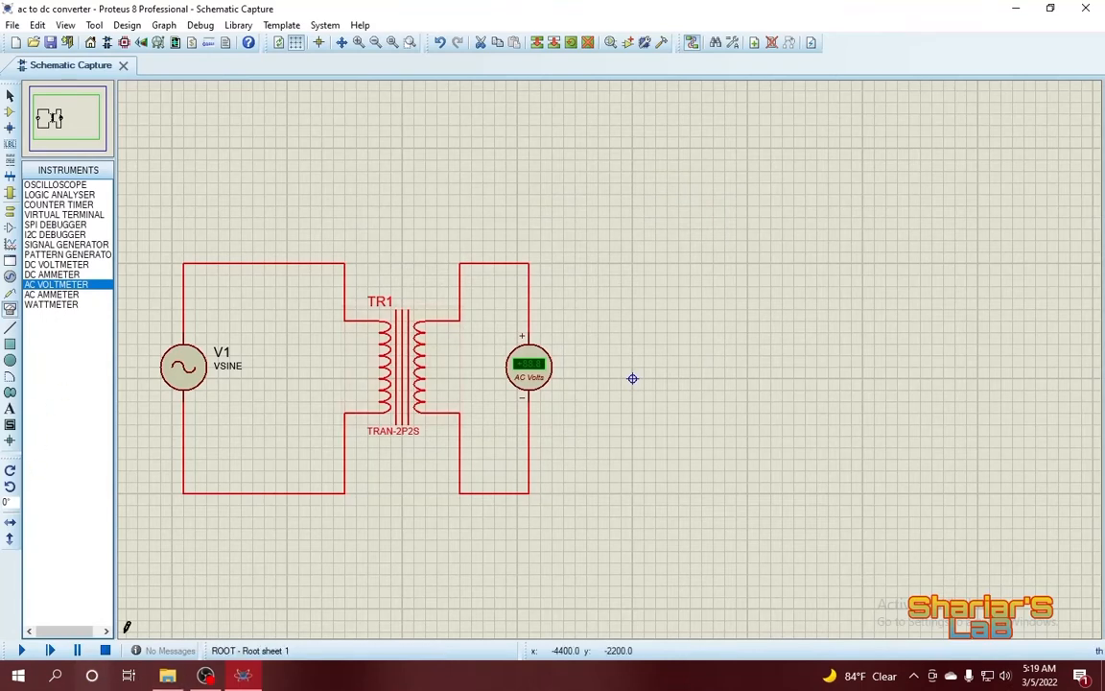
Step: Run the simulation to check the secondary voltage on the AC voltmeter, and stop it
{"action": "left_click", "coordinate": [24, 651]}
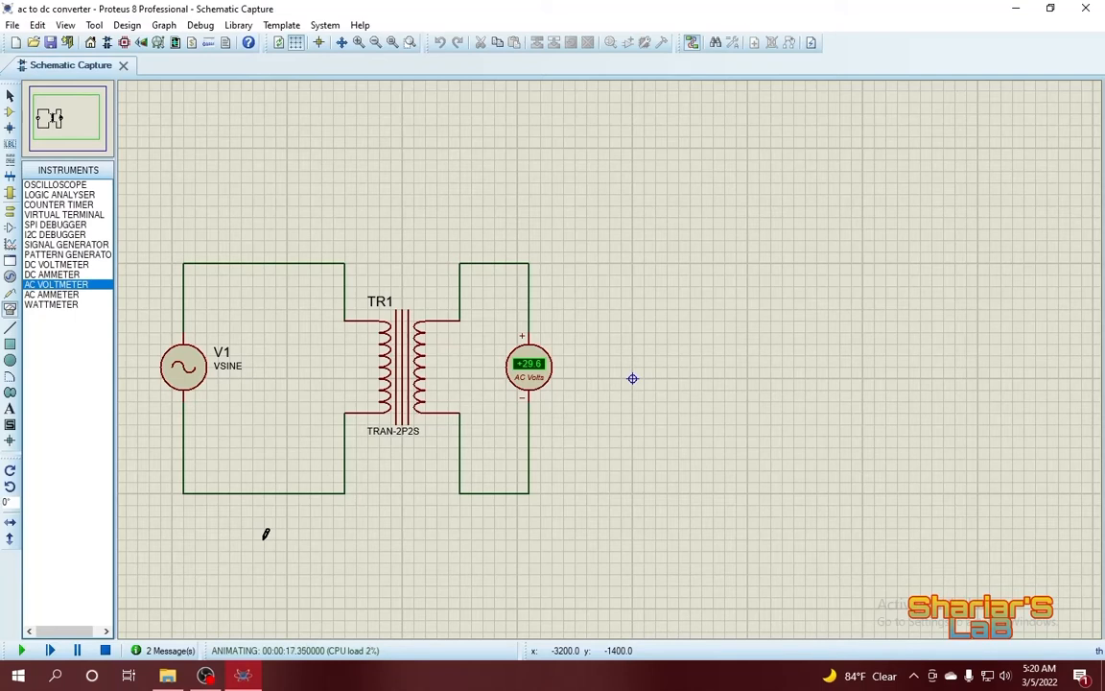
{"action": "left_click", "coordinate": [104, 650]}
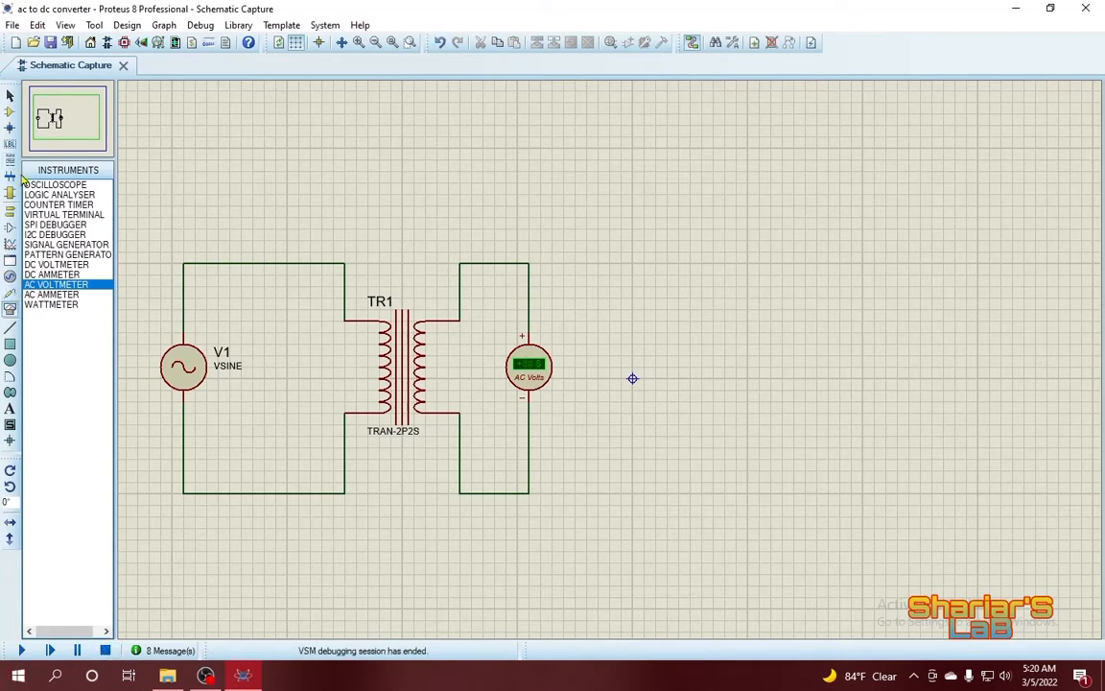
Step: Find the 2W005G bridge rectifier among the diodes in the device library and place it beyond the AC voltmeter
{"action": "left_click", "coordinate": [10, 113]}
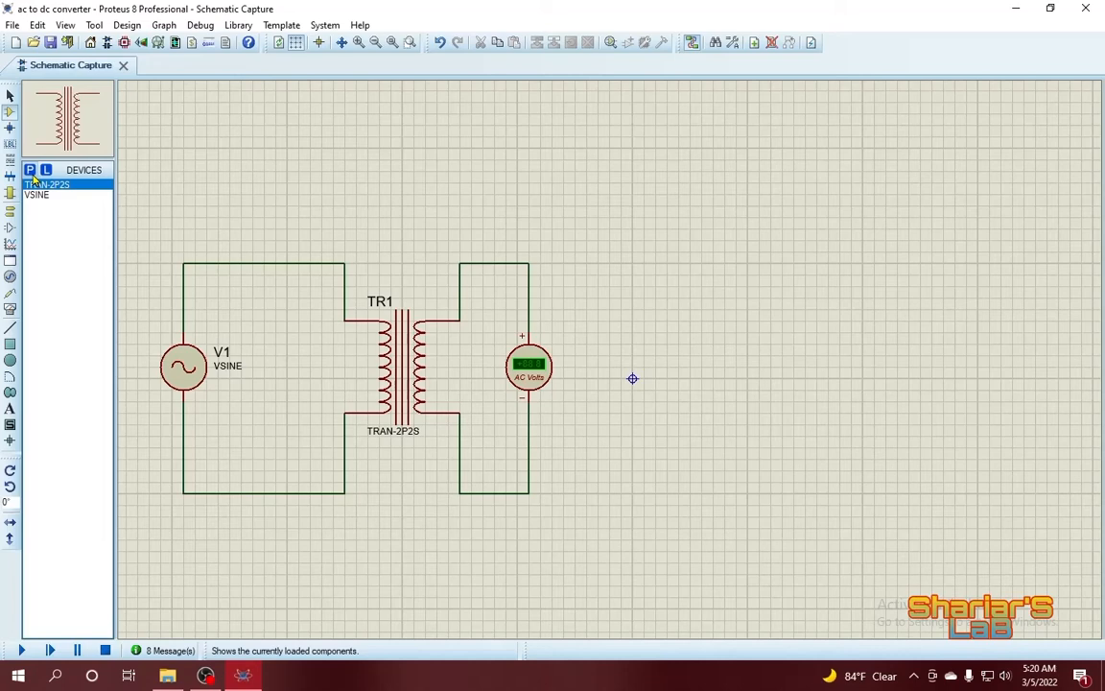
{"action": "left_click", "coordinate": [30, 170]}
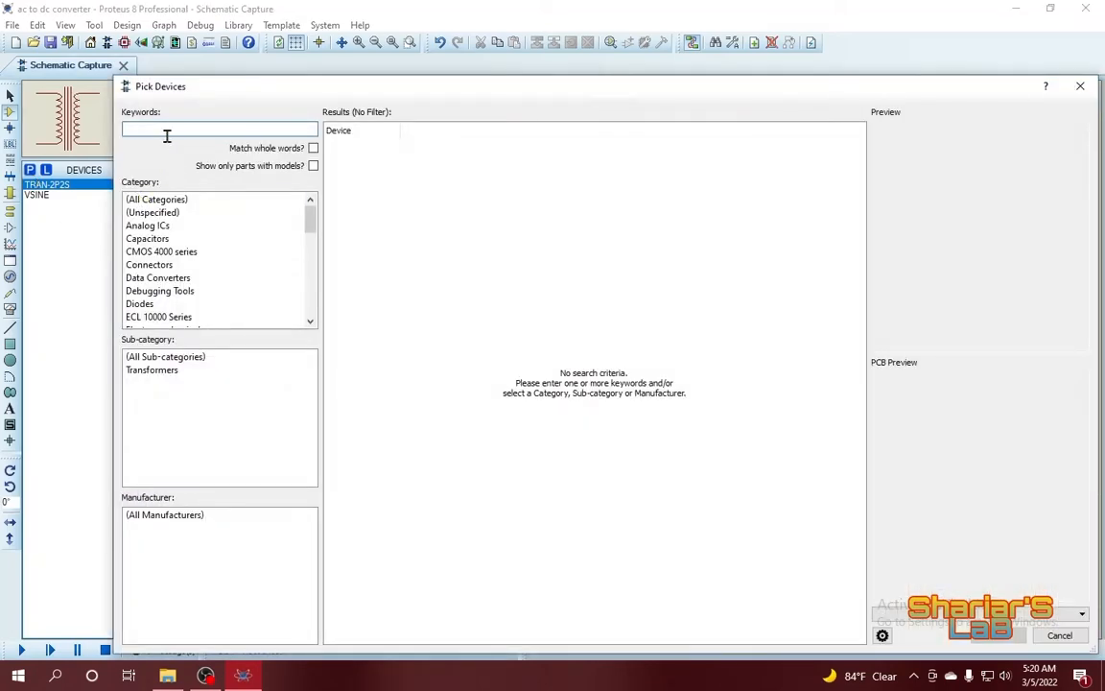
{"action": "left_click", "coordinate": [169, 306]}
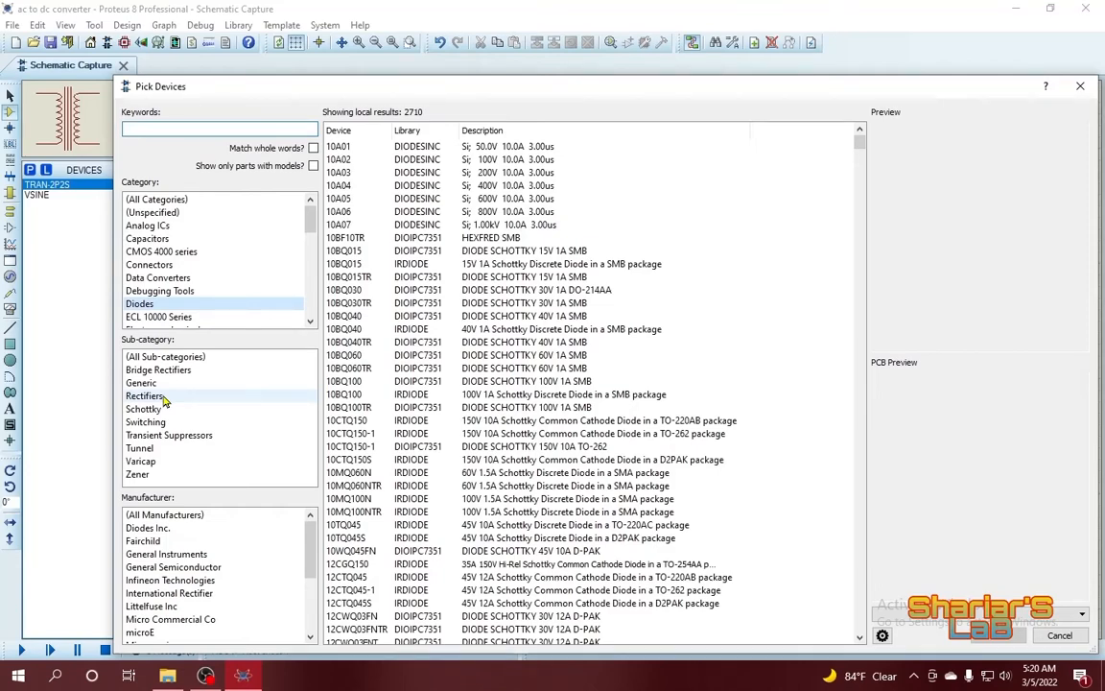
{"action": "left_click", "coordinate": [154, 369]}
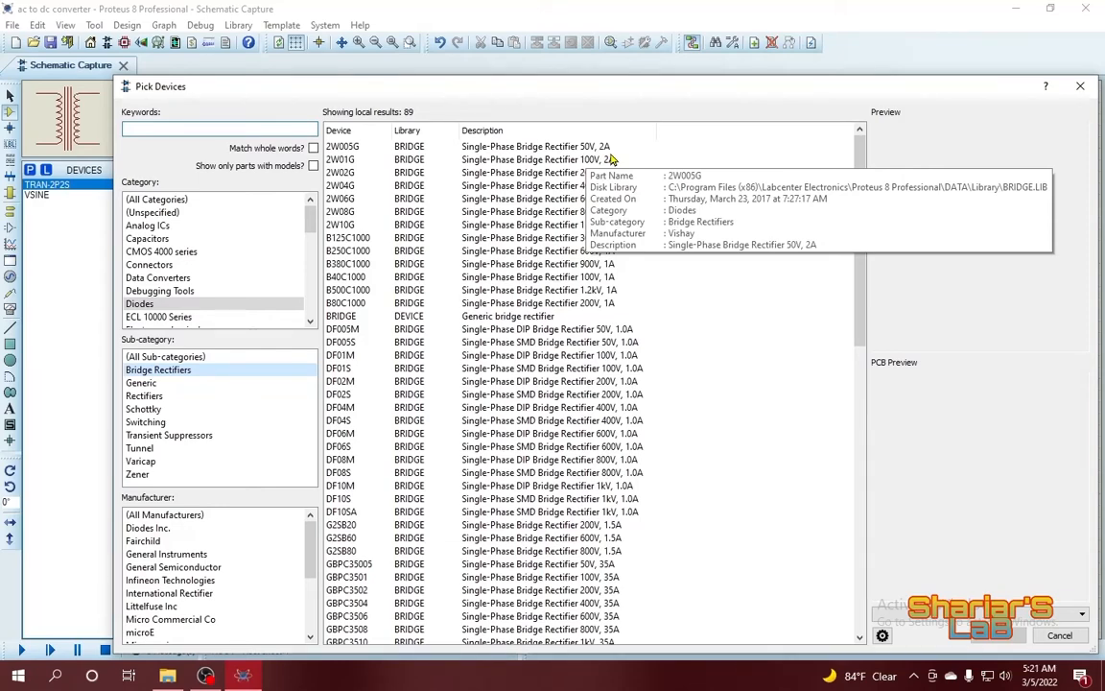
{"action": "left_click", "coordinate": [525, 144]}
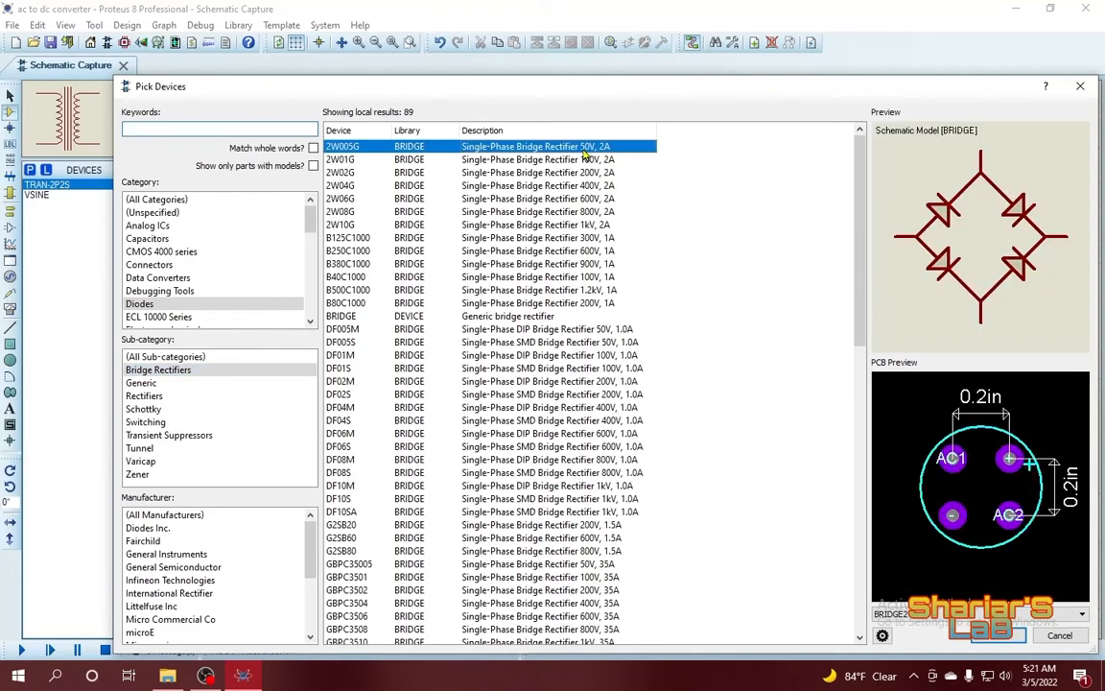
{"action": "left_click", "coordinate": [998, 636]}
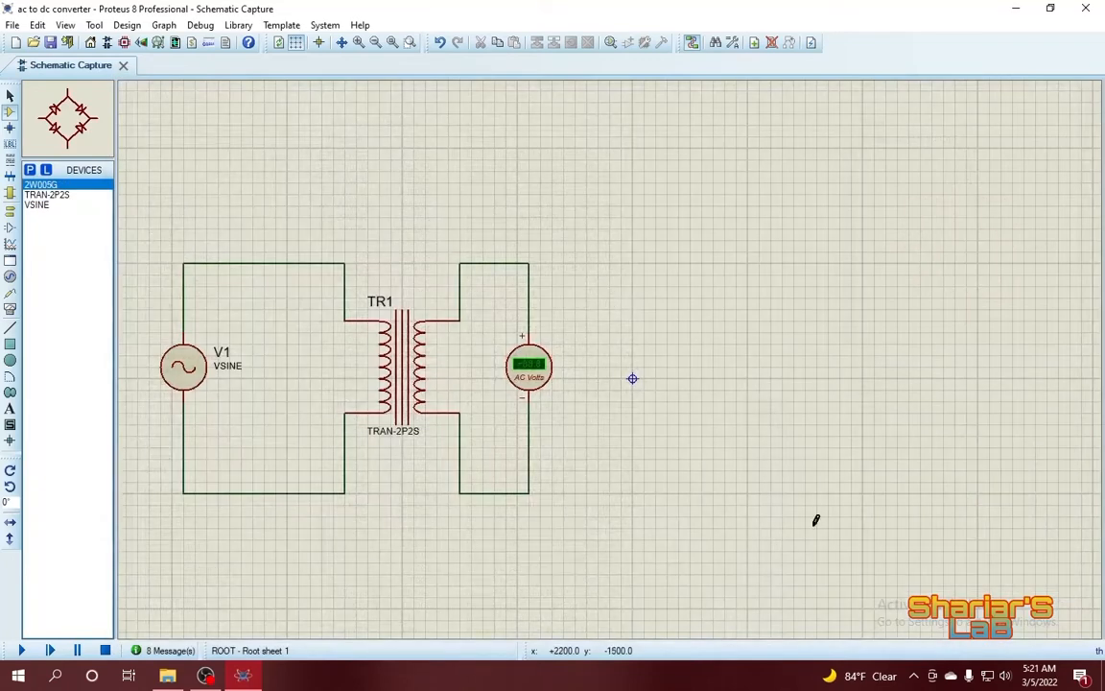
{"action": "left_click", "coordinate": [633, 378]}
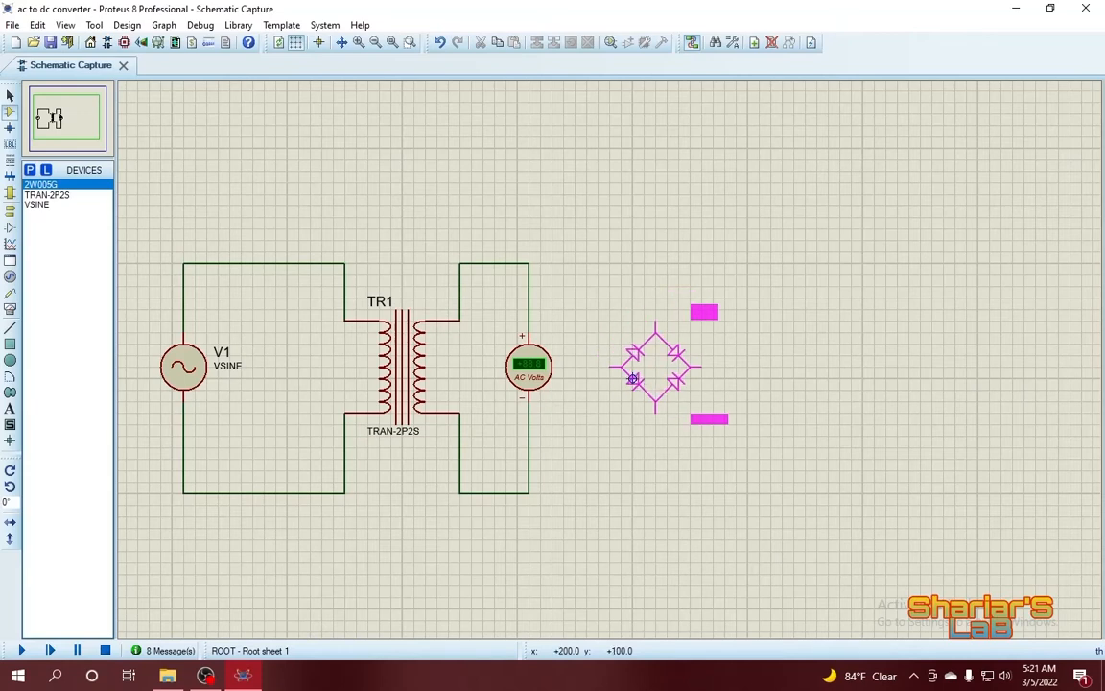
{"action": "left_click", "coordinate": [621, 378]}
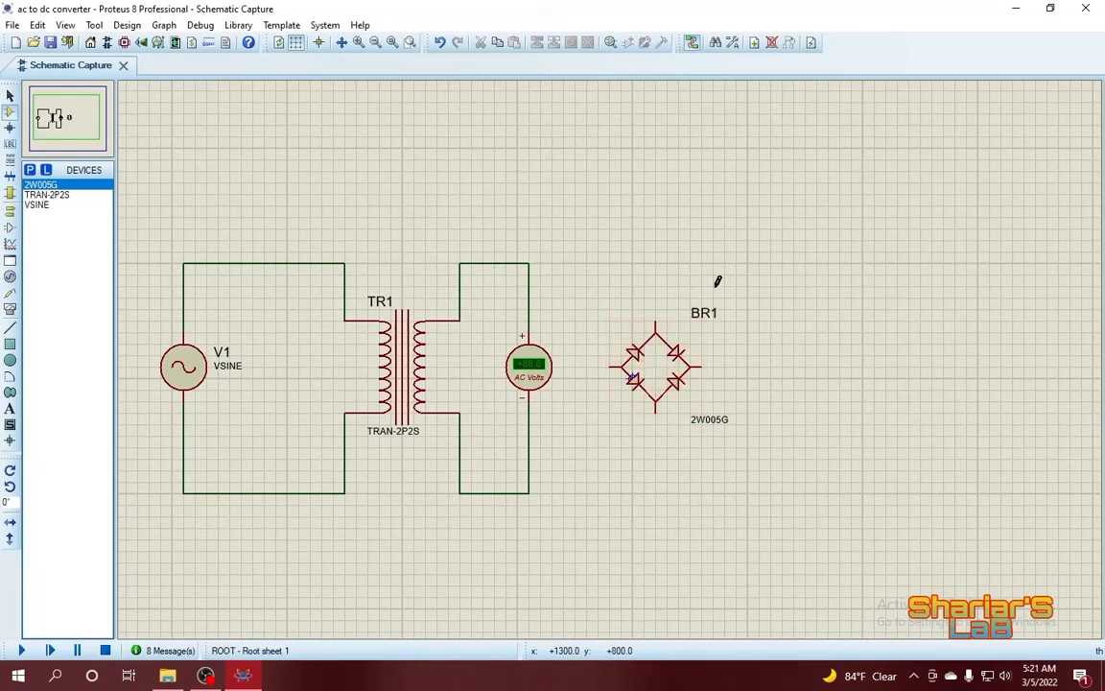
Step: Wire the bridge rectifier's upper and lower terminals to the transformer's upper and lower secondary lines at the voltmeter corners
{"action": "left_click", "coordinate": [530, 261]}
{"action": "left_click", "coordinate": [657, 314]}
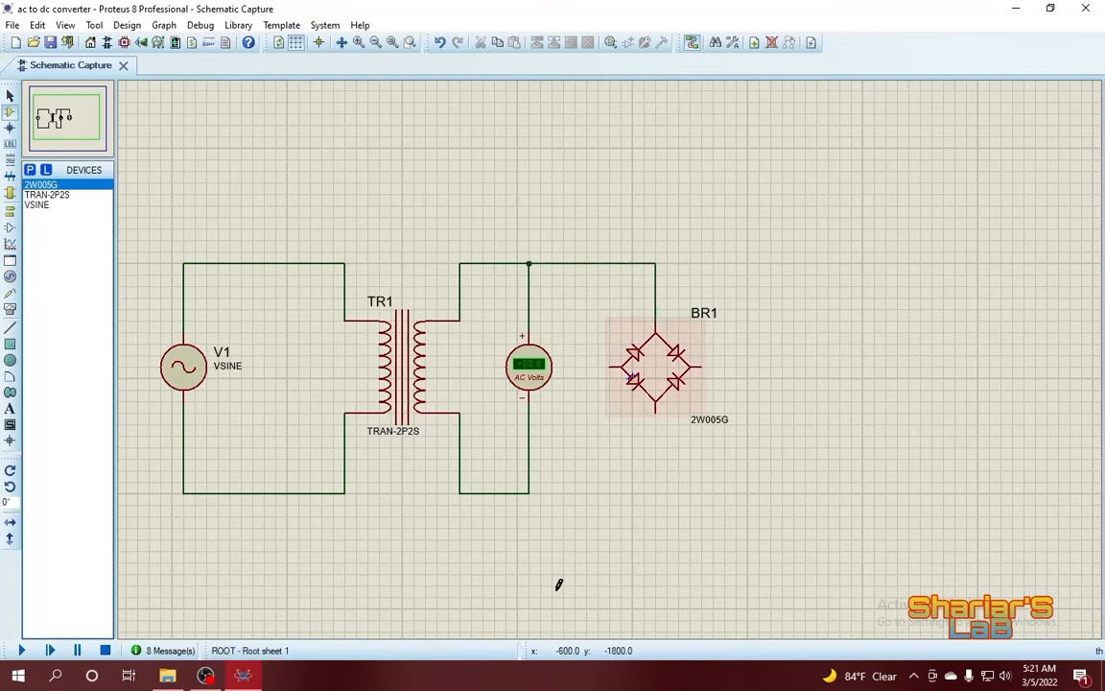
{"action": "left_click", "coordinate": [530, 490]}
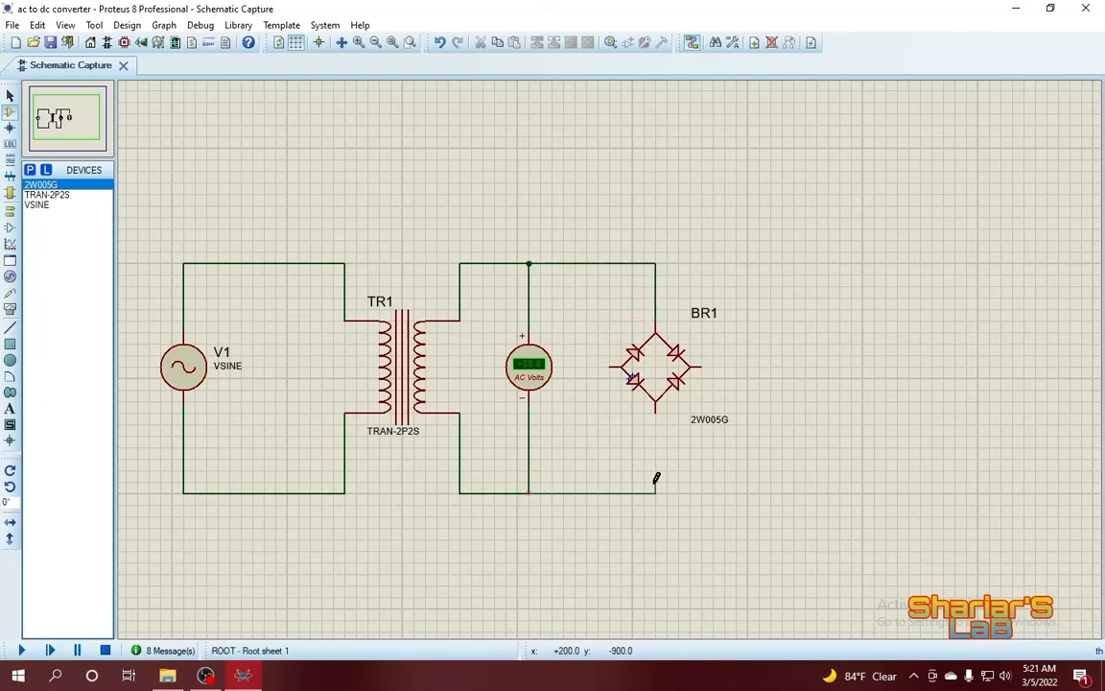
{"action": "left_click", "coordinate": [656, 412]}
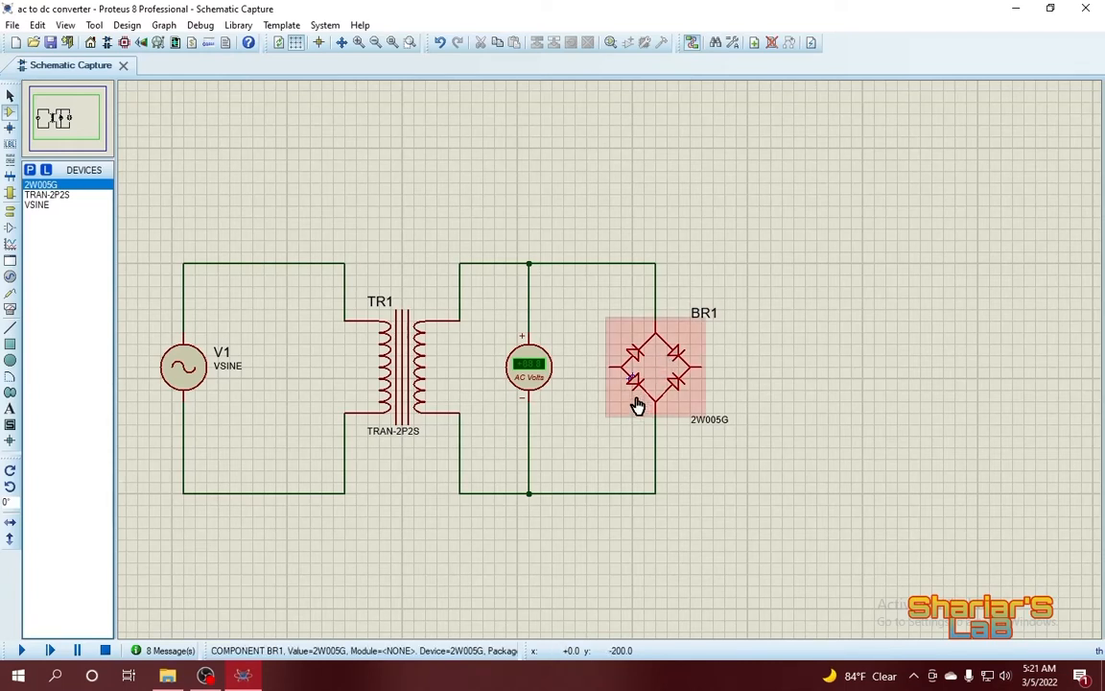
Step: Draw open-ended output wires from the bridge's two side terminals, routing the left one beneath the bridge and ending both in line
{"action": "left_click", "coordinate": [705, 364]}
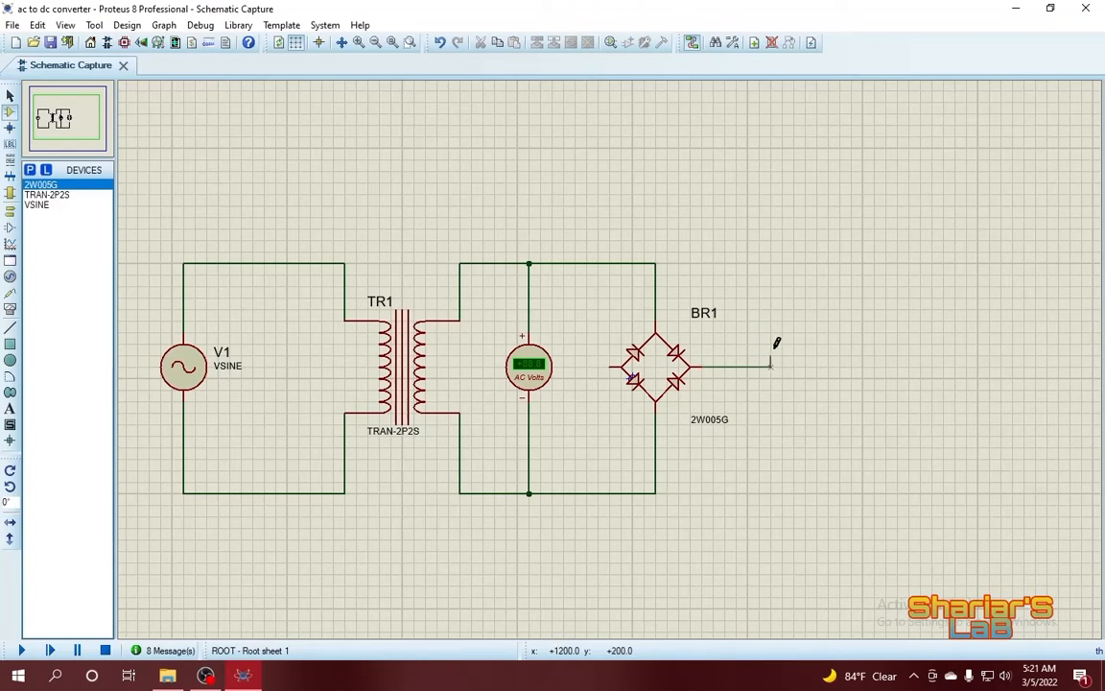
{"action": "left_click", "coordinate": [772, 366]}
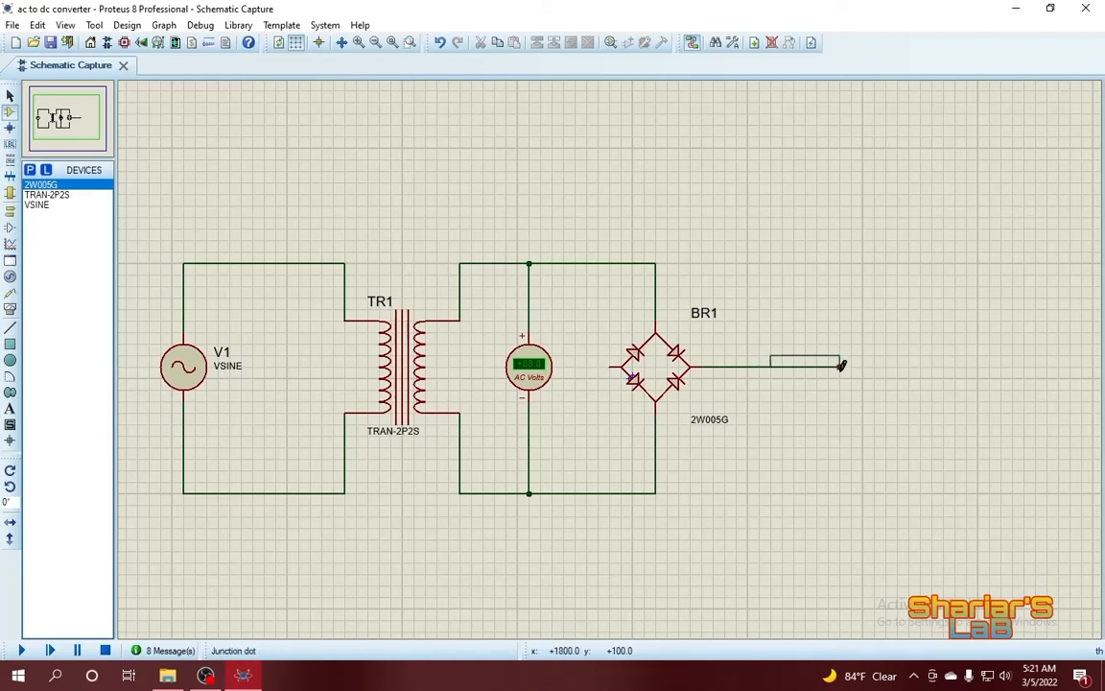
{"action": "right_click", "coordinate": [828, 298]}
{"action": "left_click", "coordinate": [610, 367]}
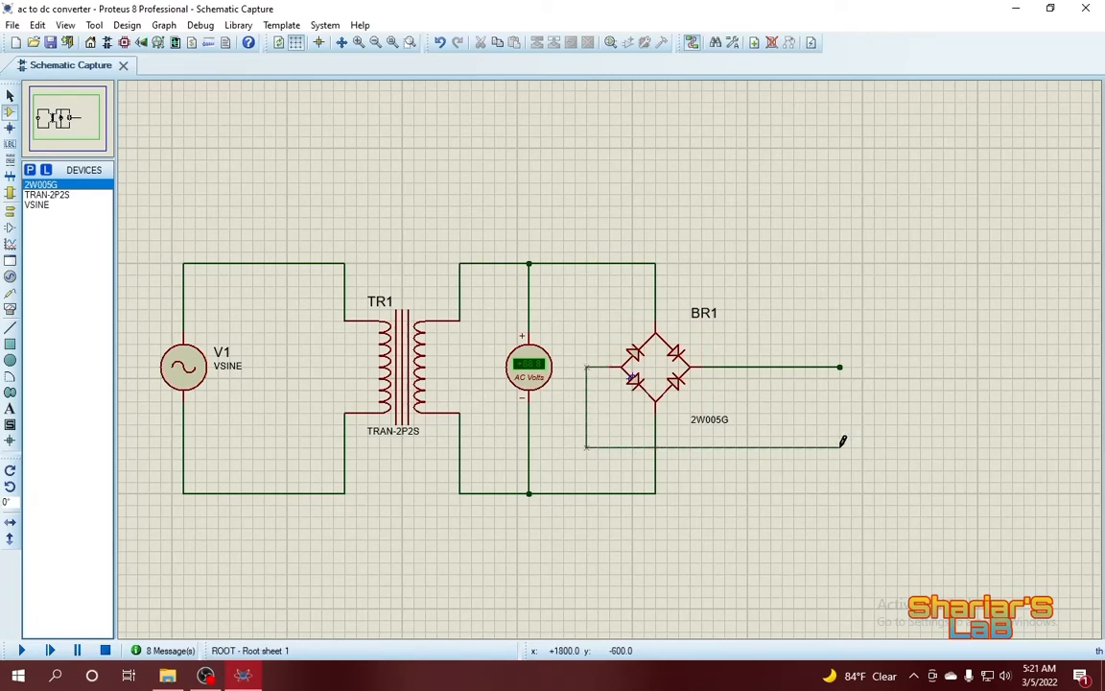
{"action": "left_click", "coordinate": [841, 446]}
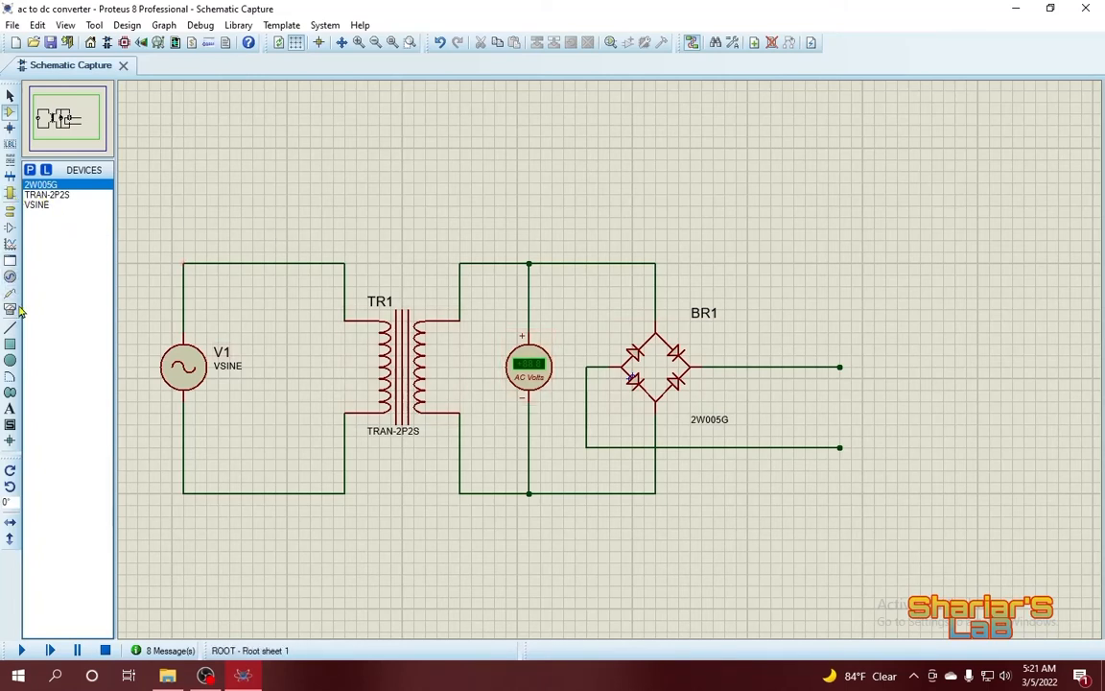
Step: Place a DC voltmeter beyond the bridge's open output wires, connecting its positive terminal to the upper wire and negative terminal to the lower wire
{"action": "left_click", "coordinate": [9, 277]}
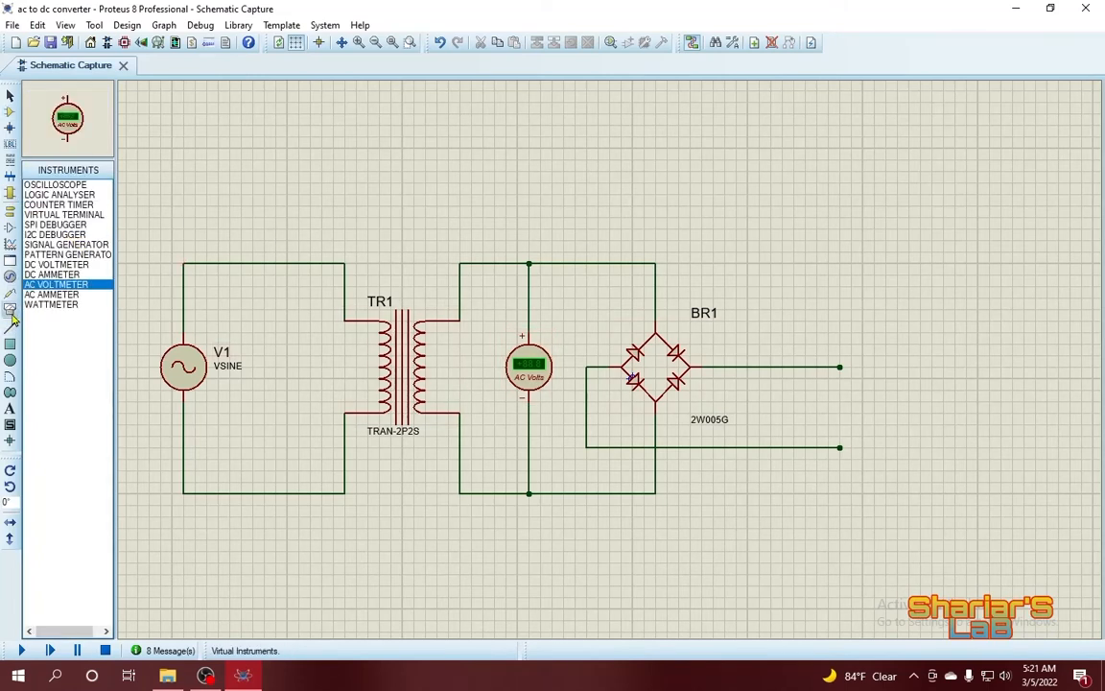
{"action": "left_click", "coordinate": [48, 264]}
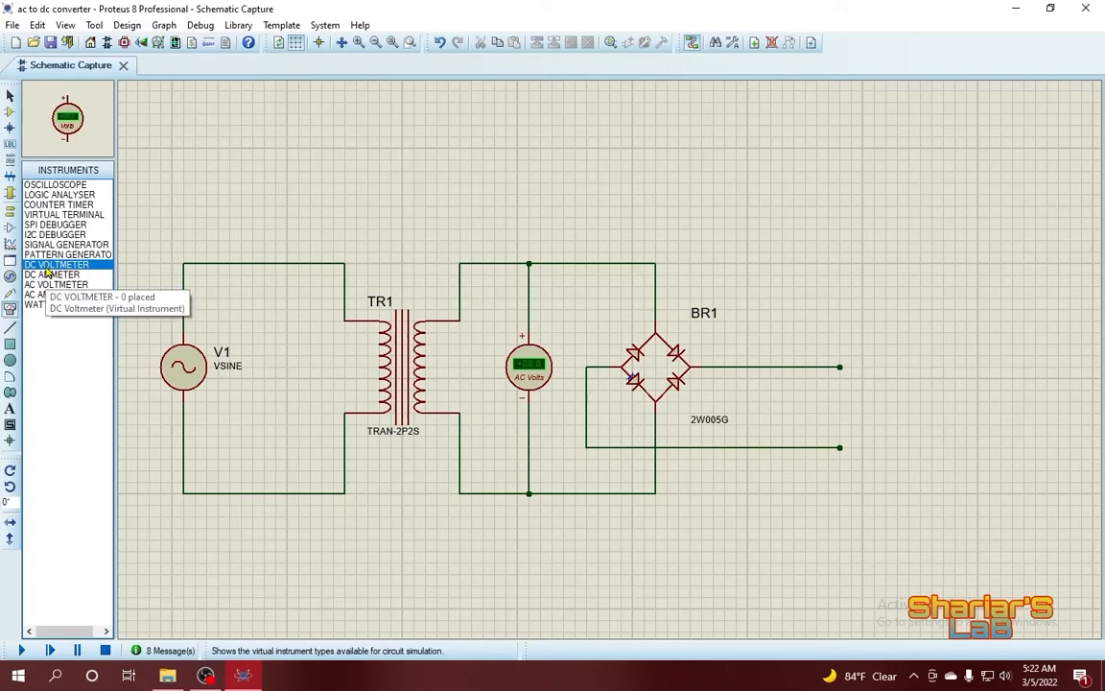
{"action": "left_click", "coordinate": [885, 400]}
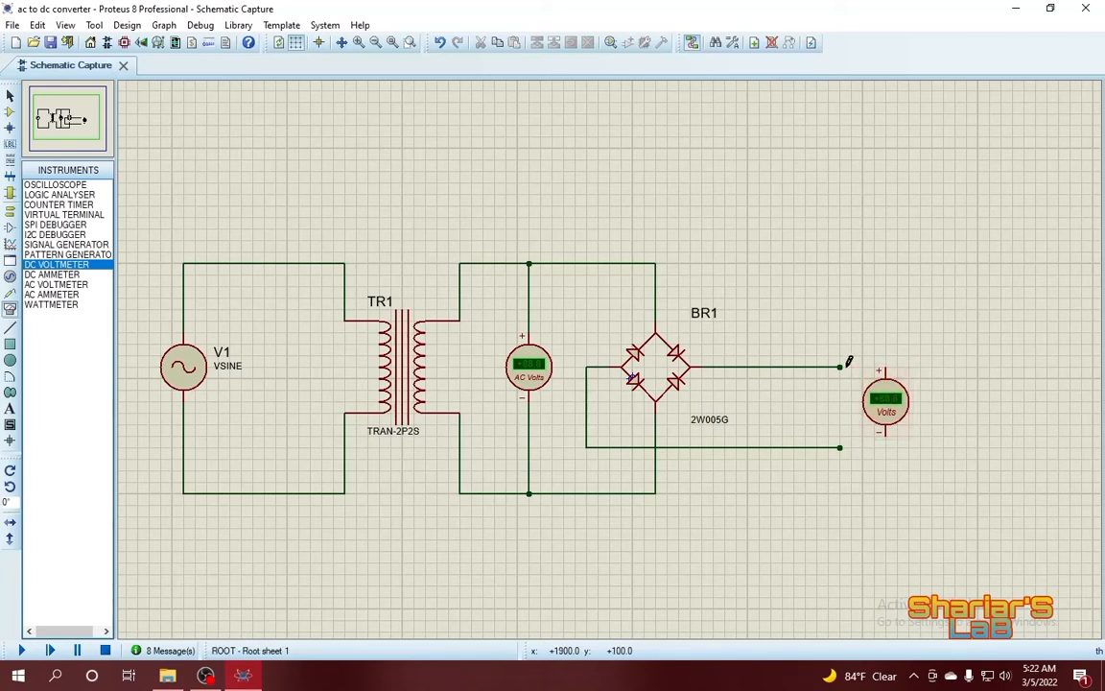
{"action": "left_click", "coordinate": [883, 365]}
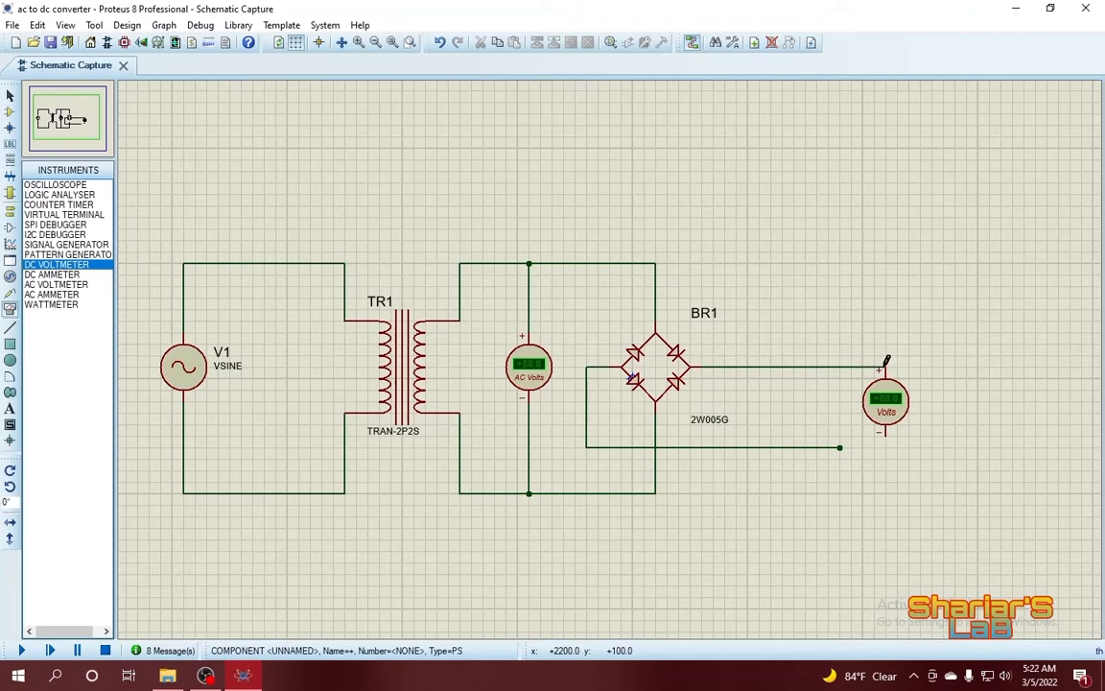
{"action": "left_click", "coordinate": [842, 444]}
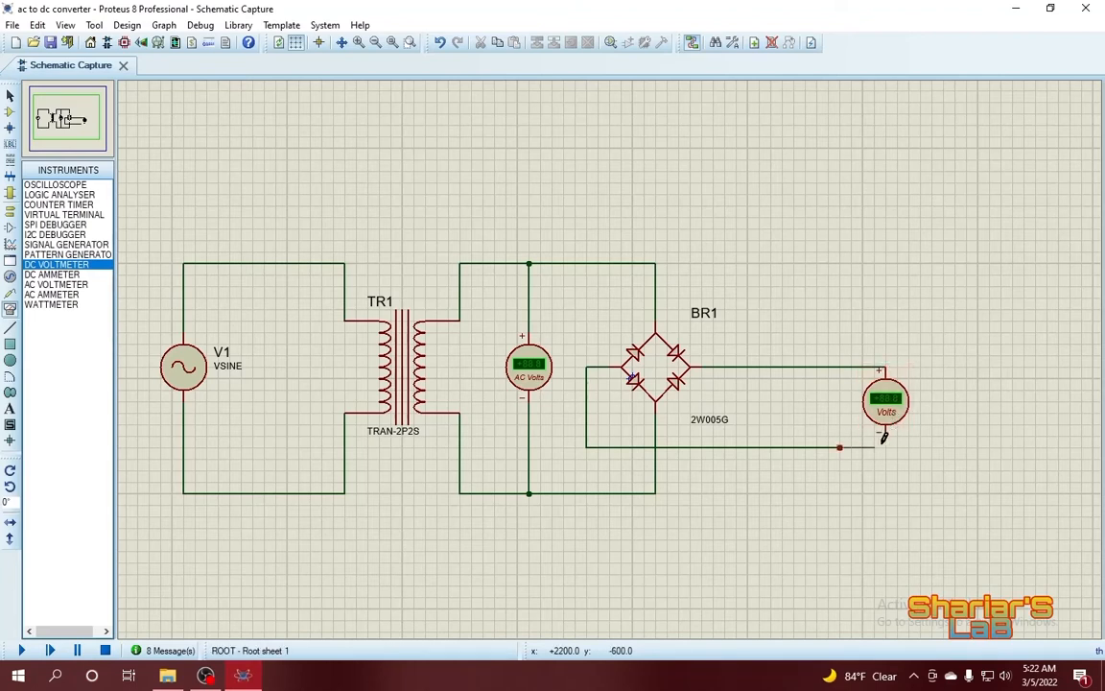
{"action": "left_click", "coordinate": [886, 433]}
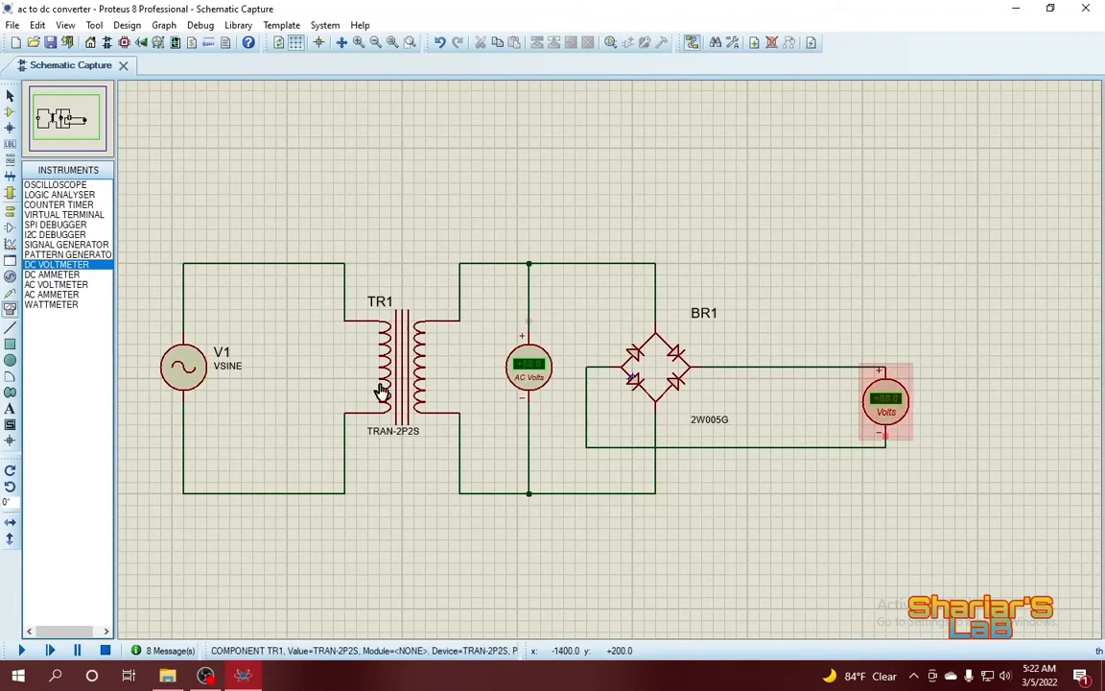
Step: Run the simulation and examine the bridge rectifier's output voltage on the DC voltmeter up close
{"action": "left_click", "coordinate": [21, 651]}
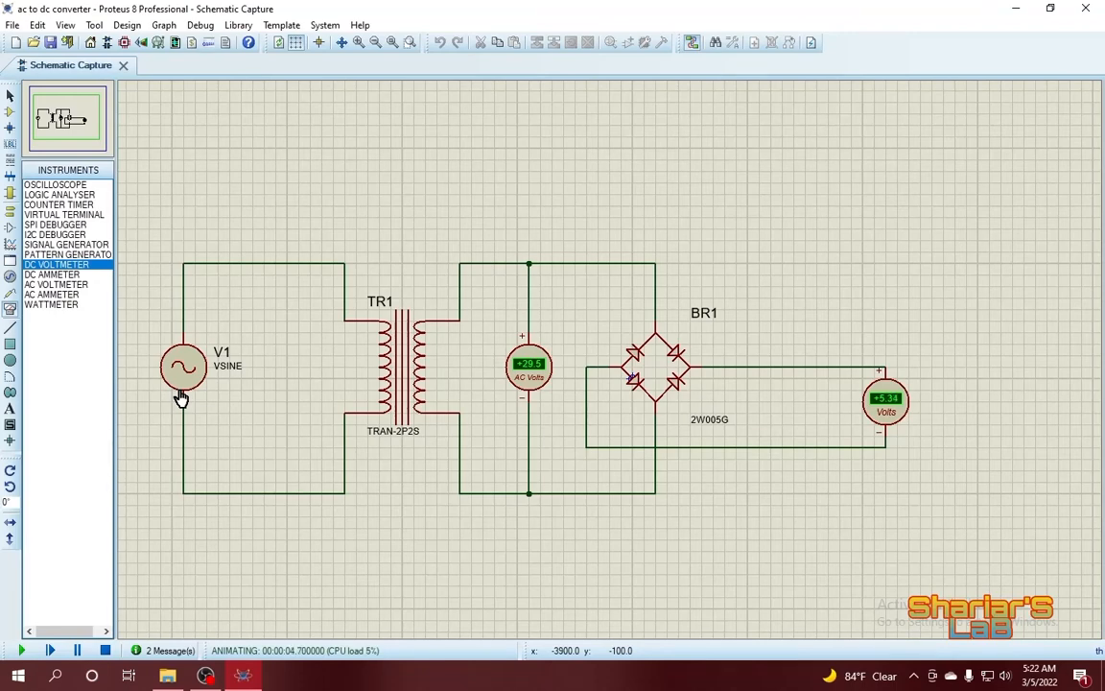
{"action": "scroll", "coordinate": [744, 395], "scroll_direction": "down", "scroll_amount": 2}
{"action": "scroll", "coordinate": [611, 353], "scroll_direction": "up", "scroll_amount": 1}
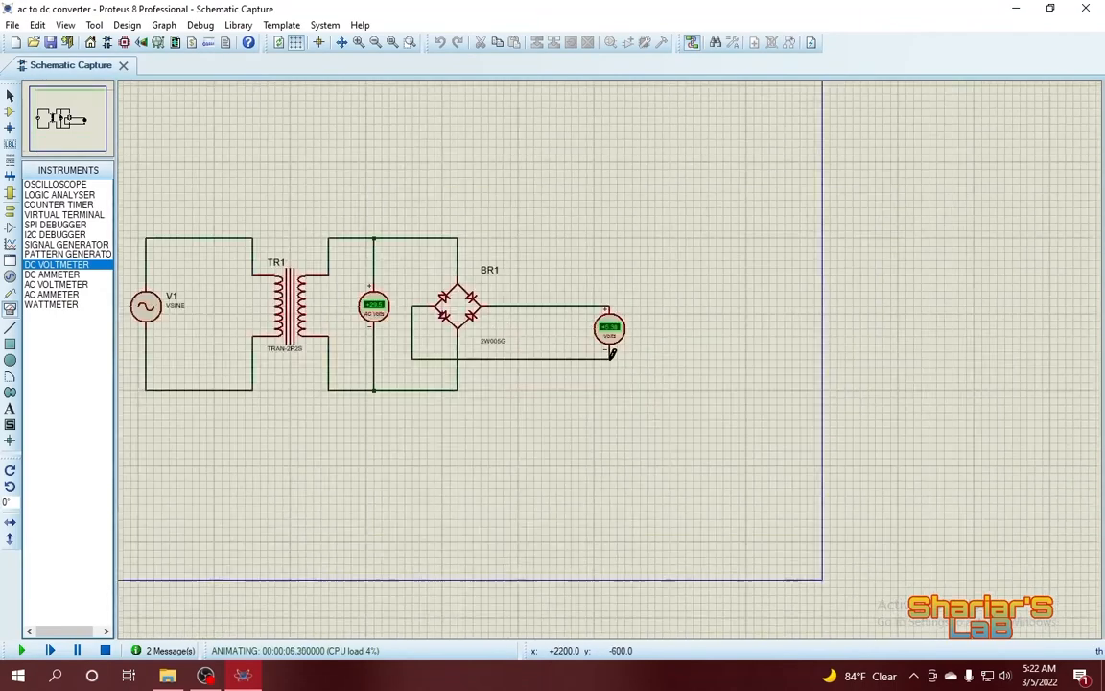
{"action": "scroll", "coordinate": [611, 353], "scroll_direction": "up", "scroll_amount": 3}
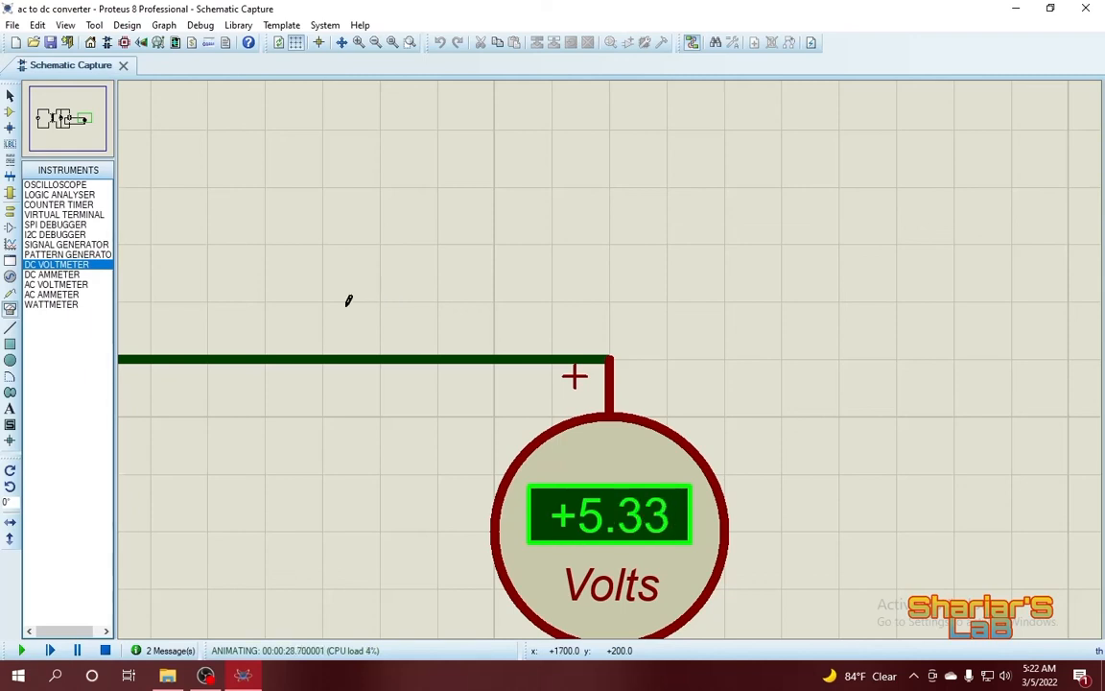
{"action": "scroll", "coordinate": [724, 227], "scroll_direction": "down", "scroll_amount": 3}
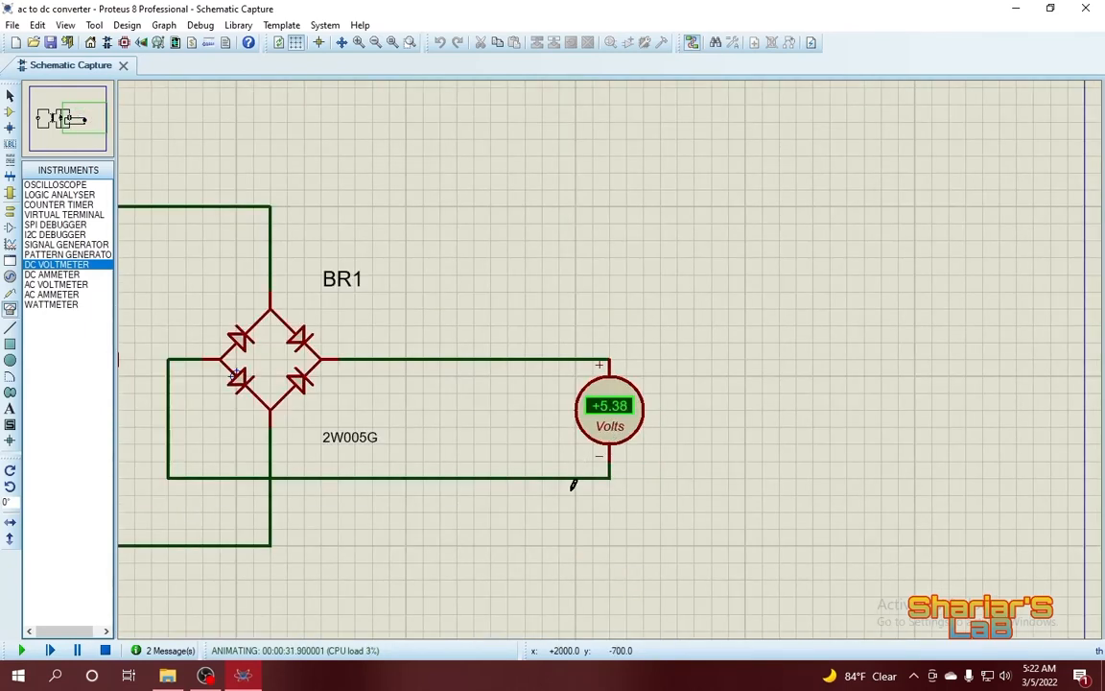
{"action": "scroll", "coordinate": [573, 485], "scroll_direction": "up", "scroll_amount": 2}
{"action": "scroll", "coordinate": [728, 106], "scroll_direction": "up", "scroll_amount": 2}
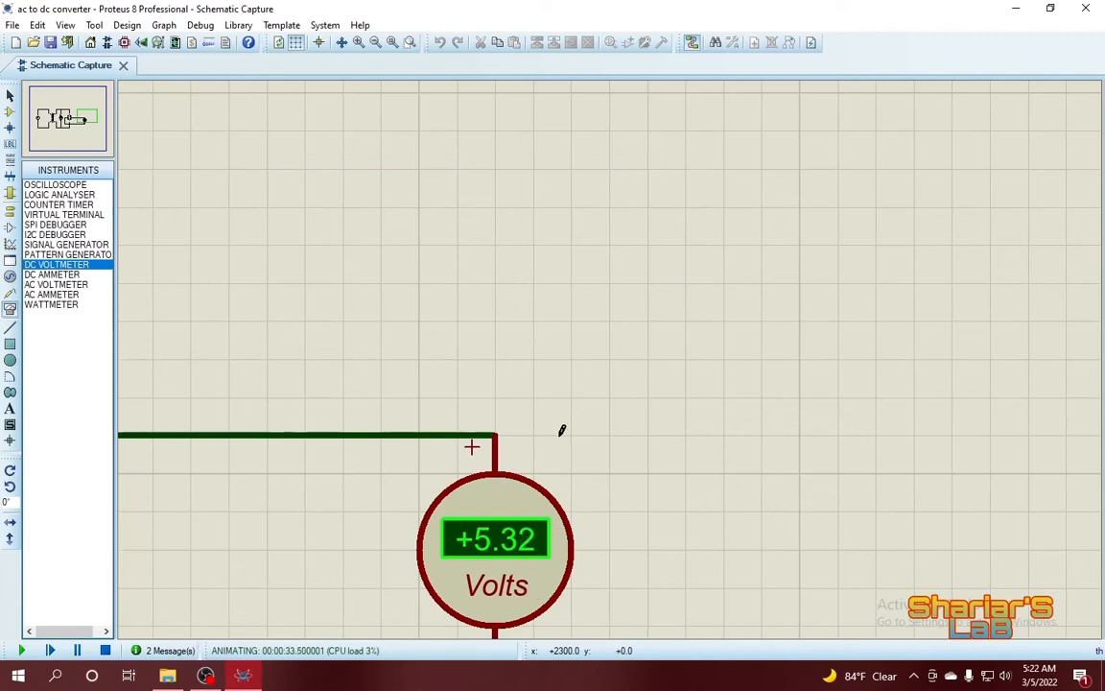
{"action": "scroll", "coordinate": [562, 431], "scroll_direction": "down", "scroll_amount": 1}
{"action": "scroll", "coordinate": [509, 526], "scroll_direction": "up", "scroll_amount": 1}
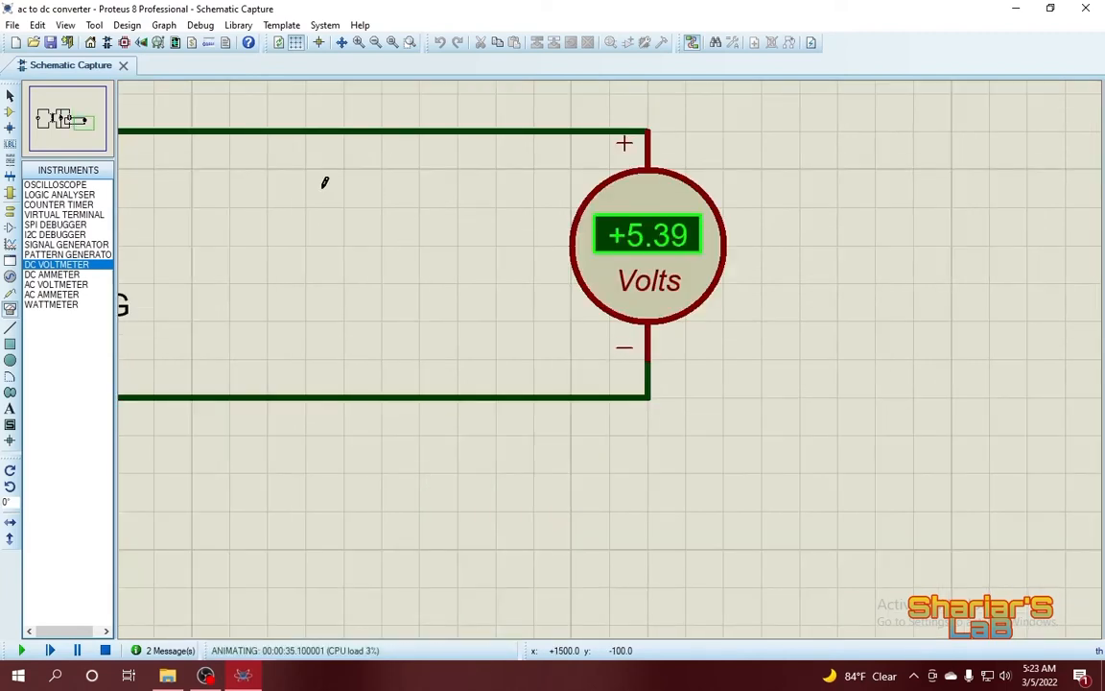